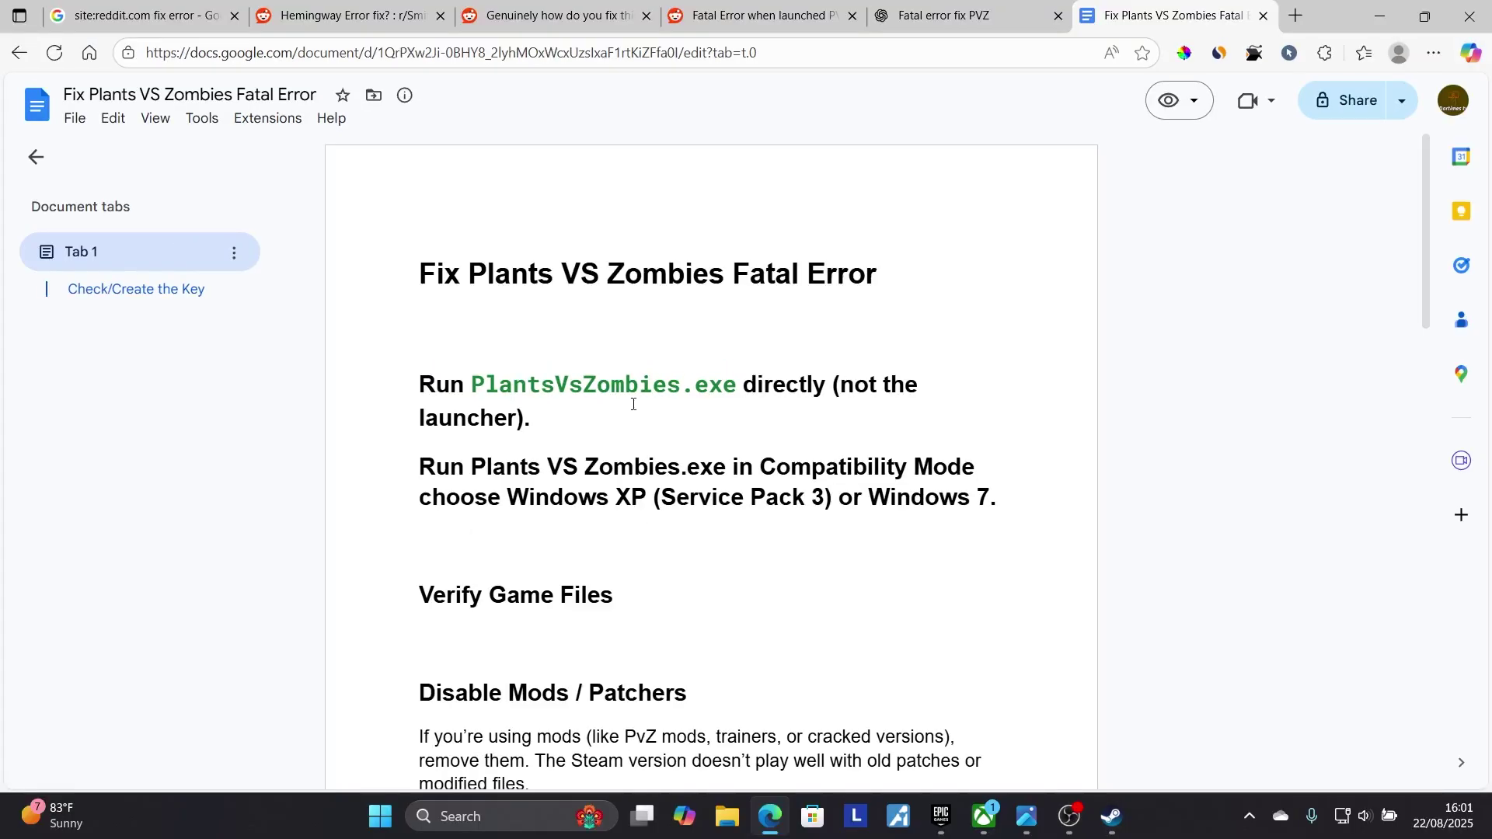
Step: Minimize the Google Docs fix guide to reveal the Fatal Error screenshot in Photos
left_click(1380, 16)
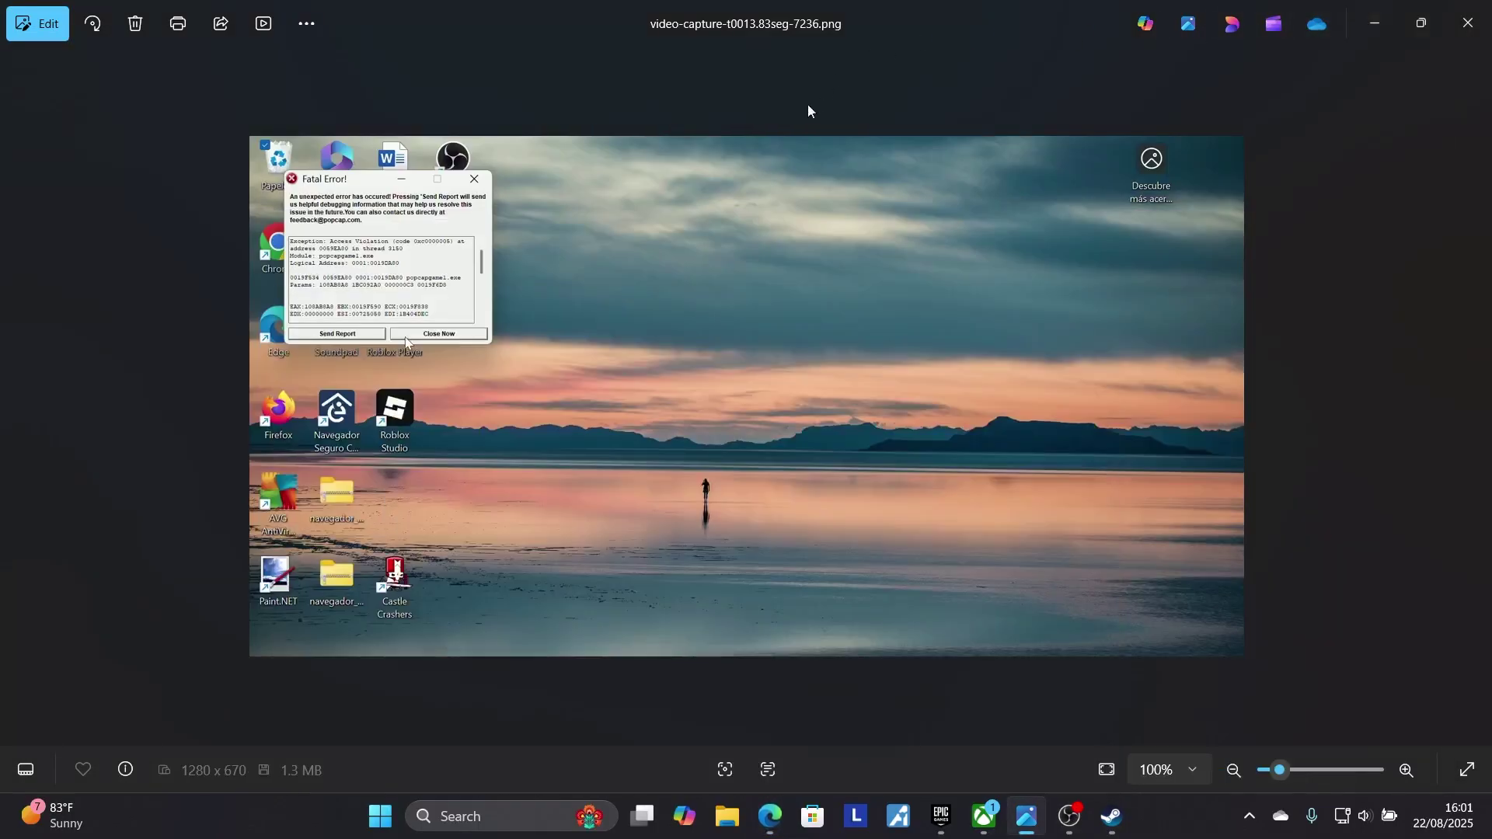
left_click(1111, 816)
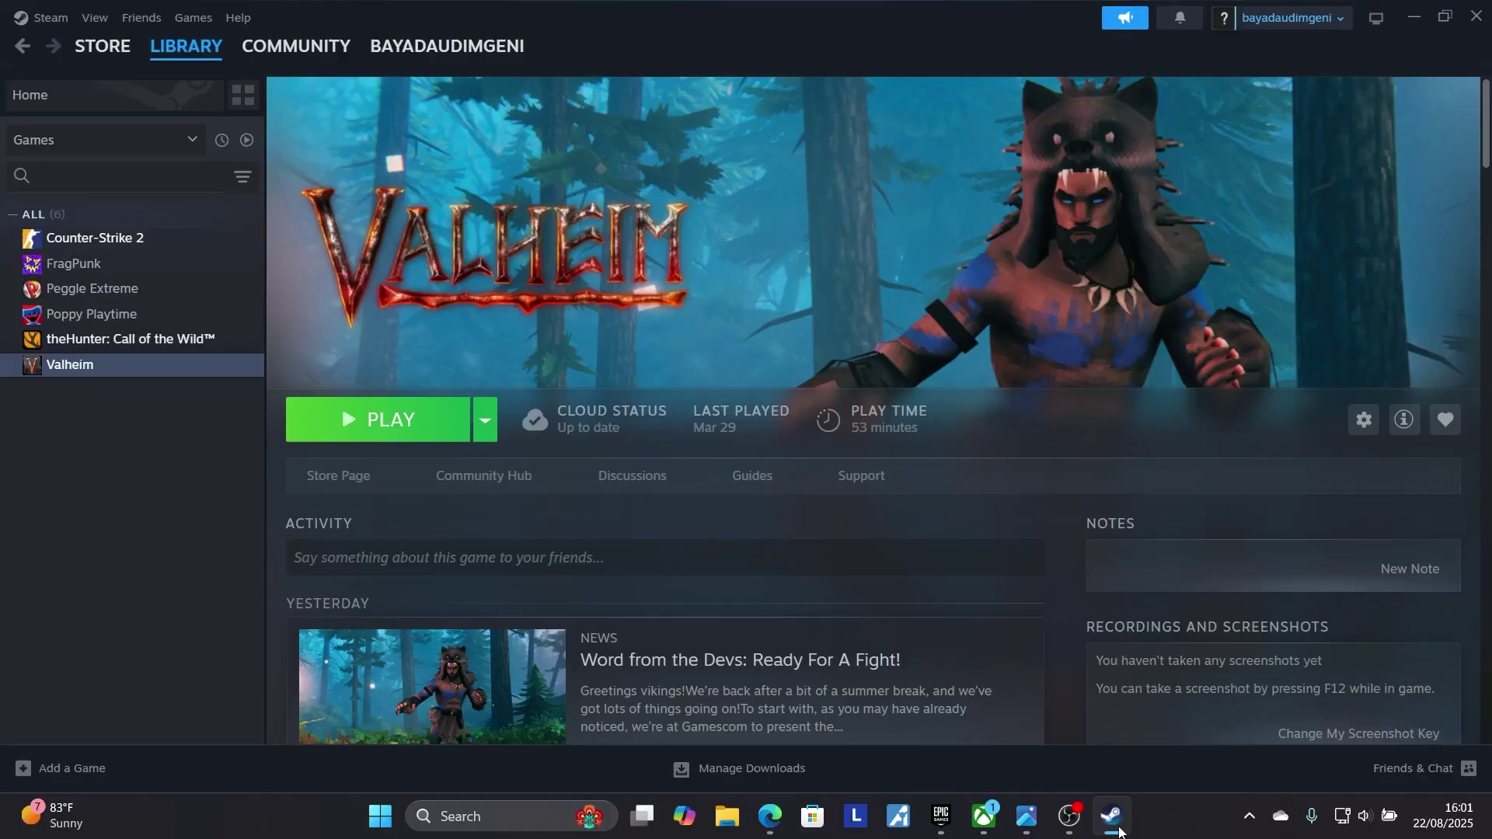
right_click(110, 373)
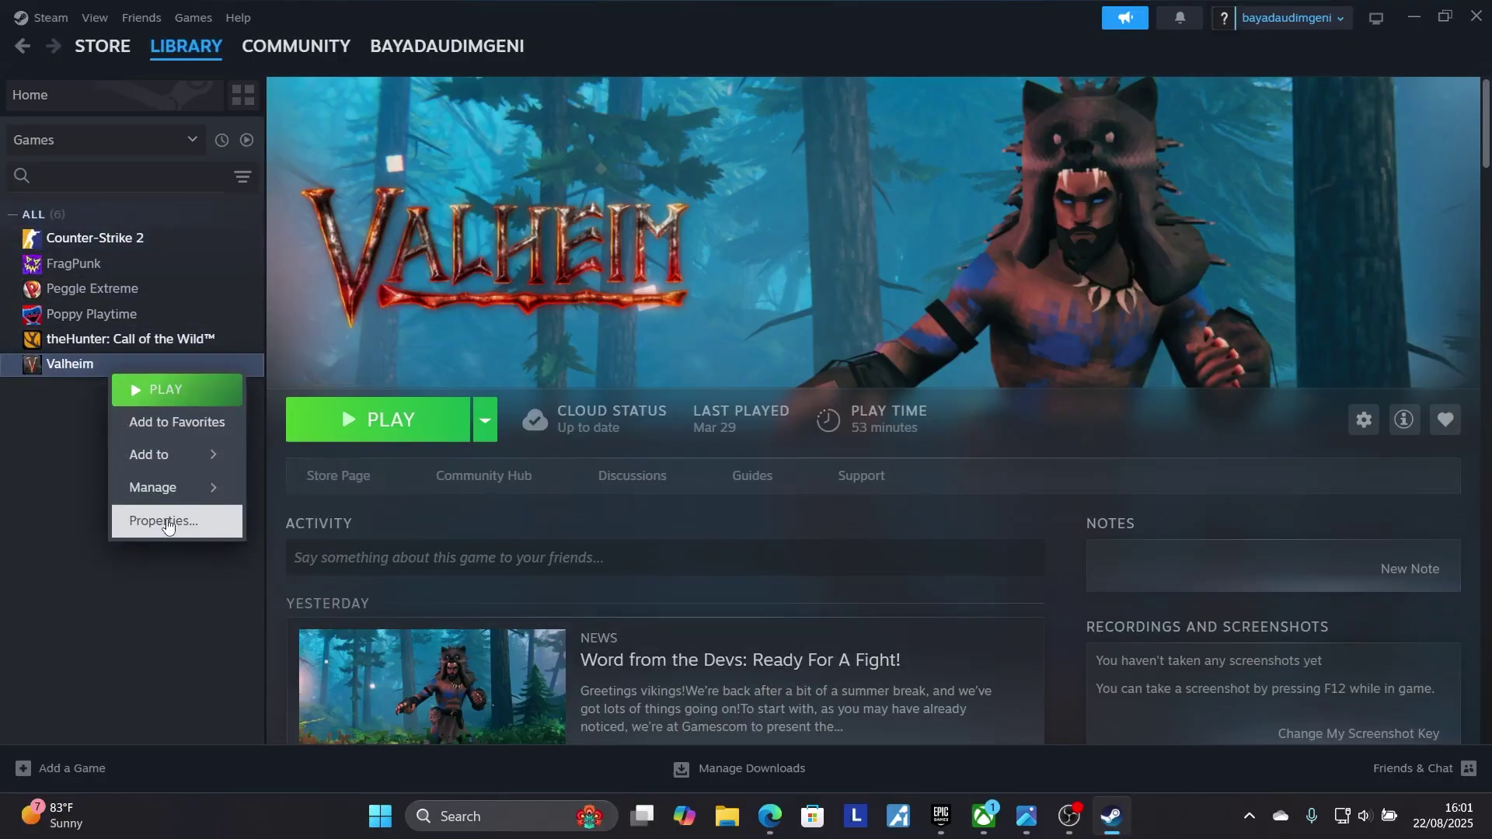
left_click(171, 519)
left_click(426, 269)
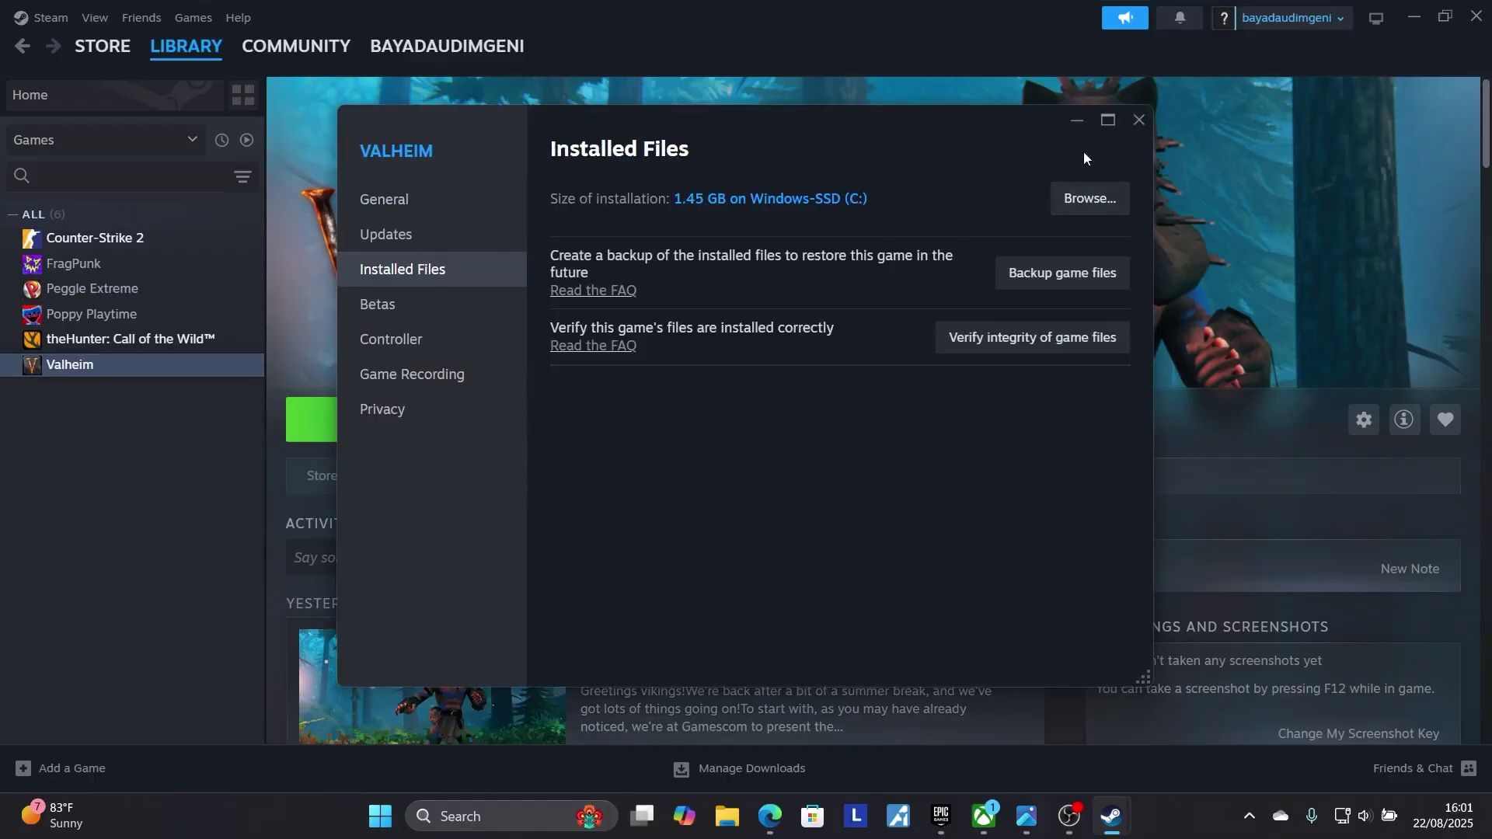
left_click(1139, 120)
left_click(1406, 19)
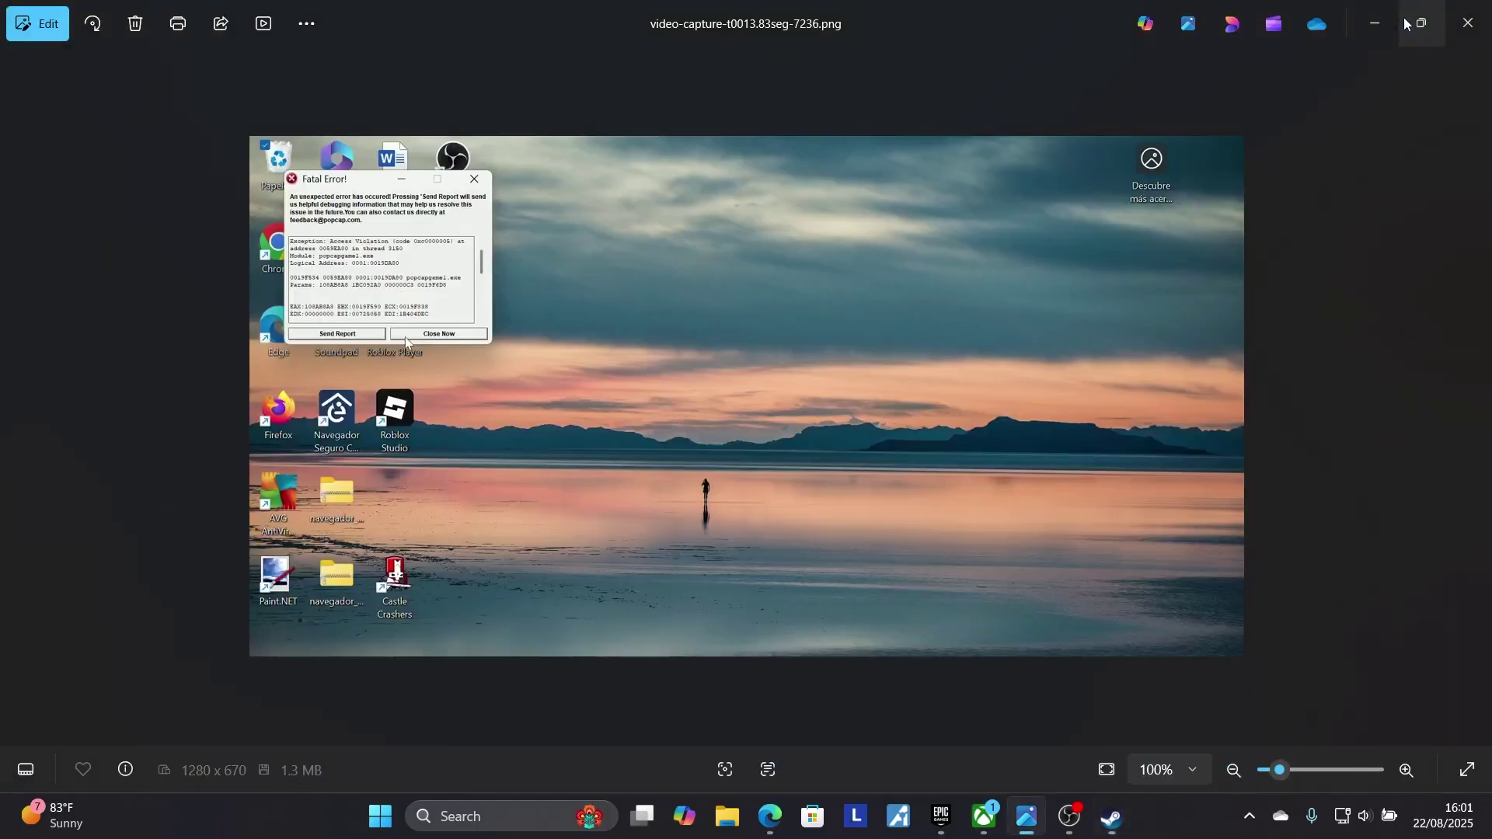
Step: From the Xbox app's Manage options, open Plants vs. Zombies' install folder under Program Files\EA Games
left_click(983, 814)
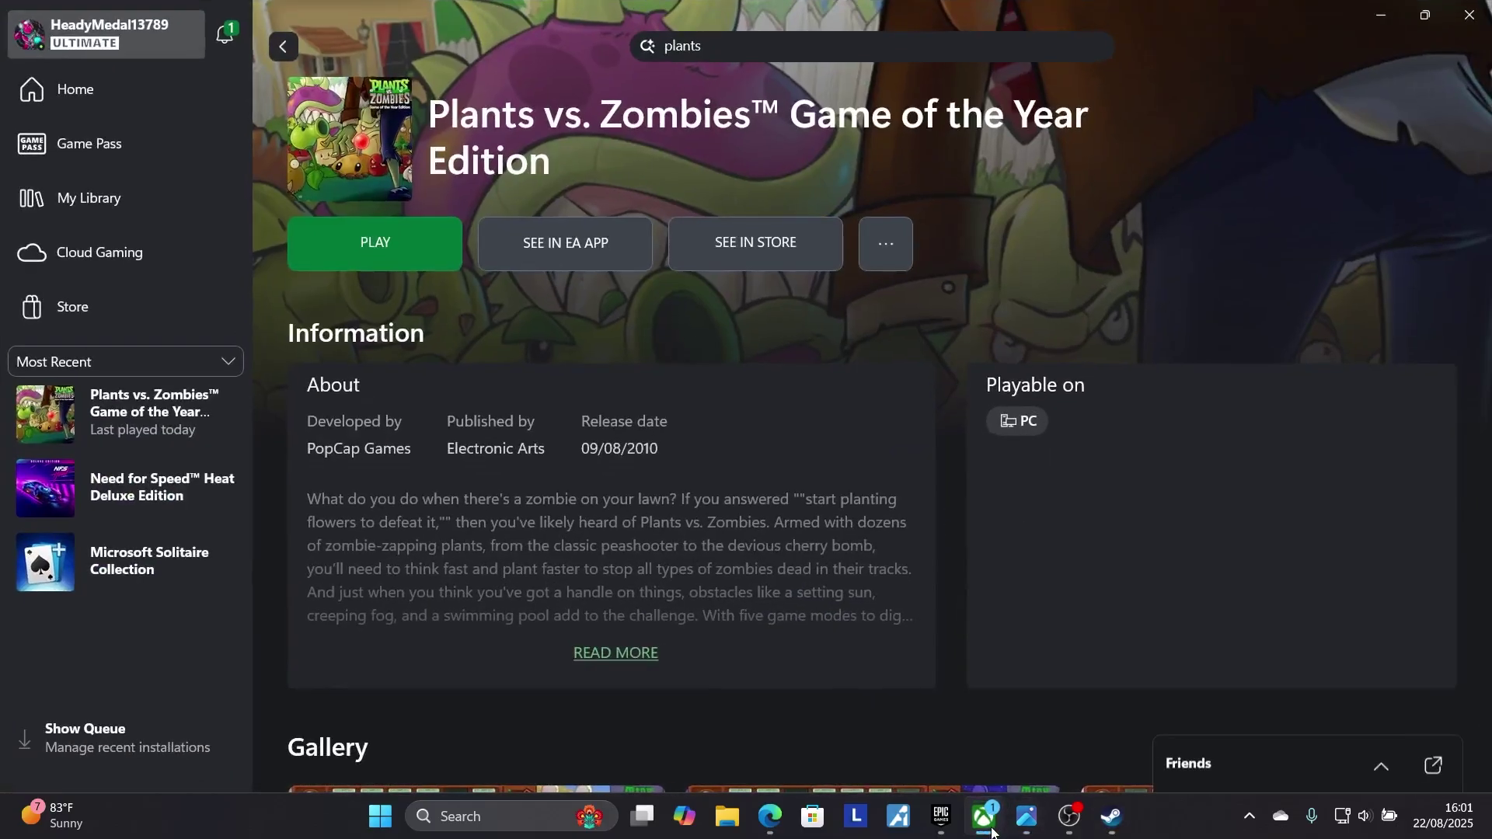
right_click(178, 431)
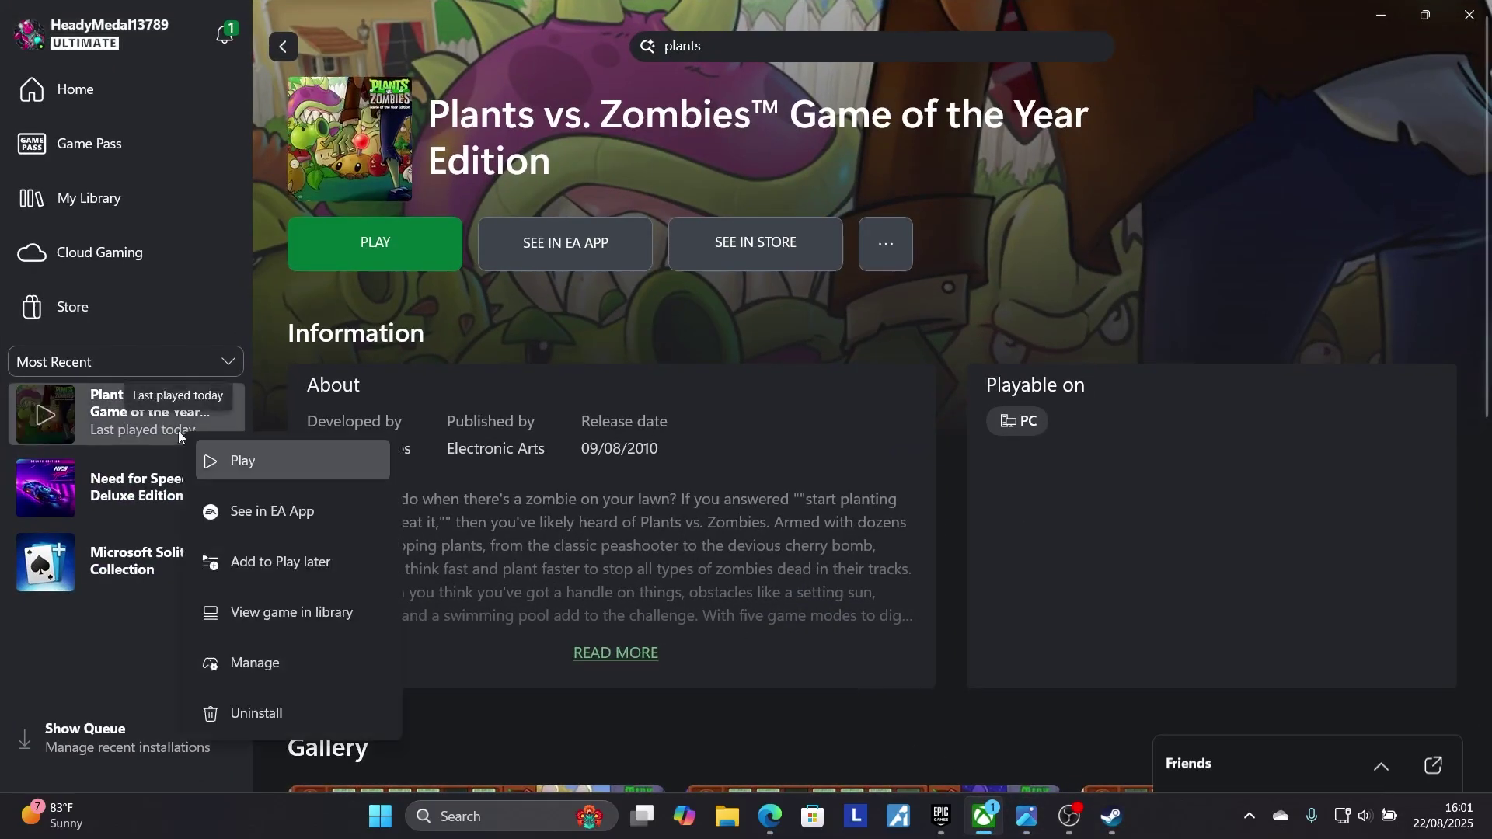
left_click(292, 665)
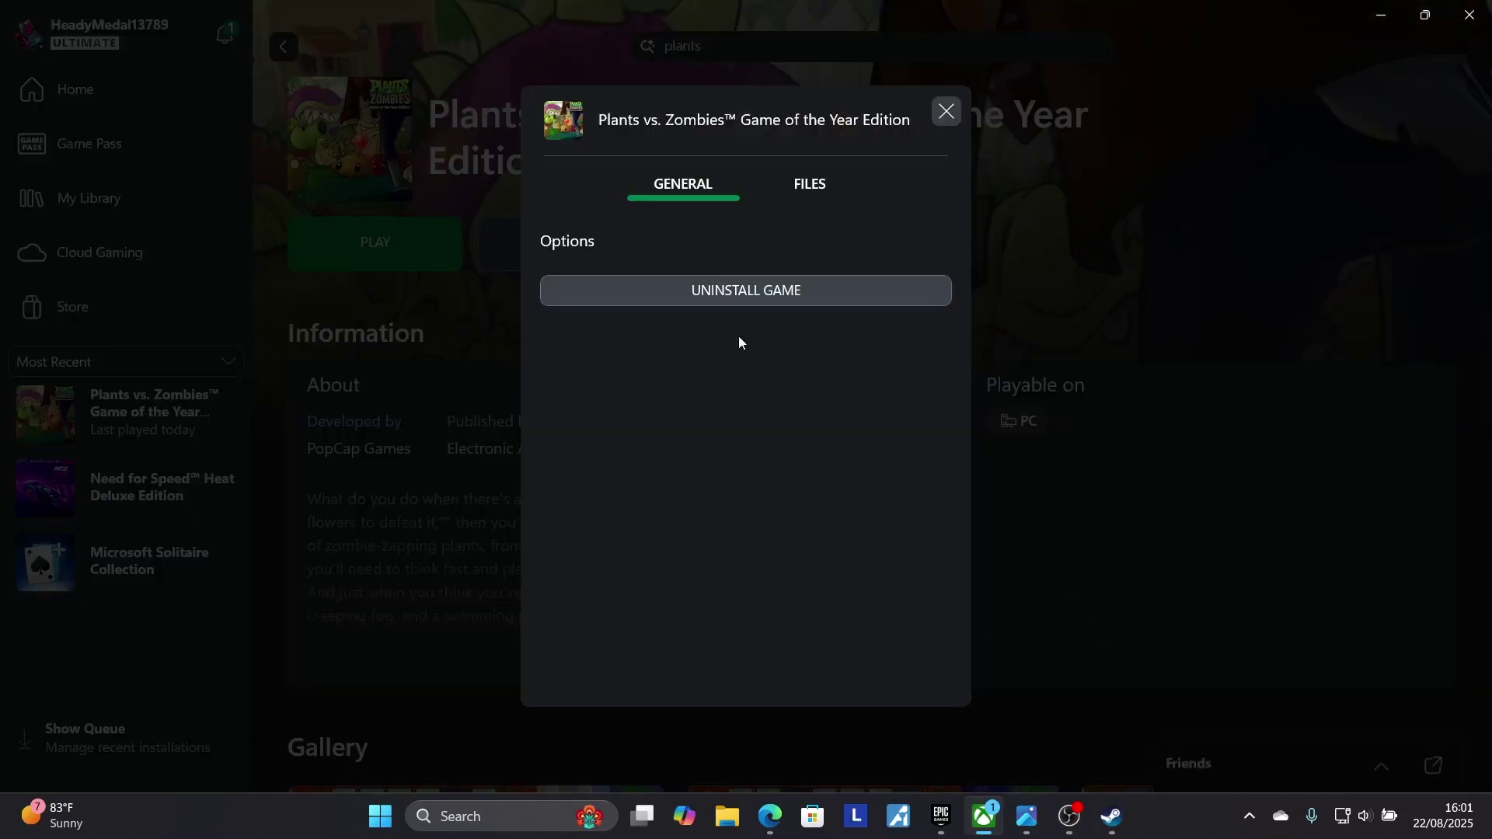
left_click(819, 194)
left_click(835, 319)
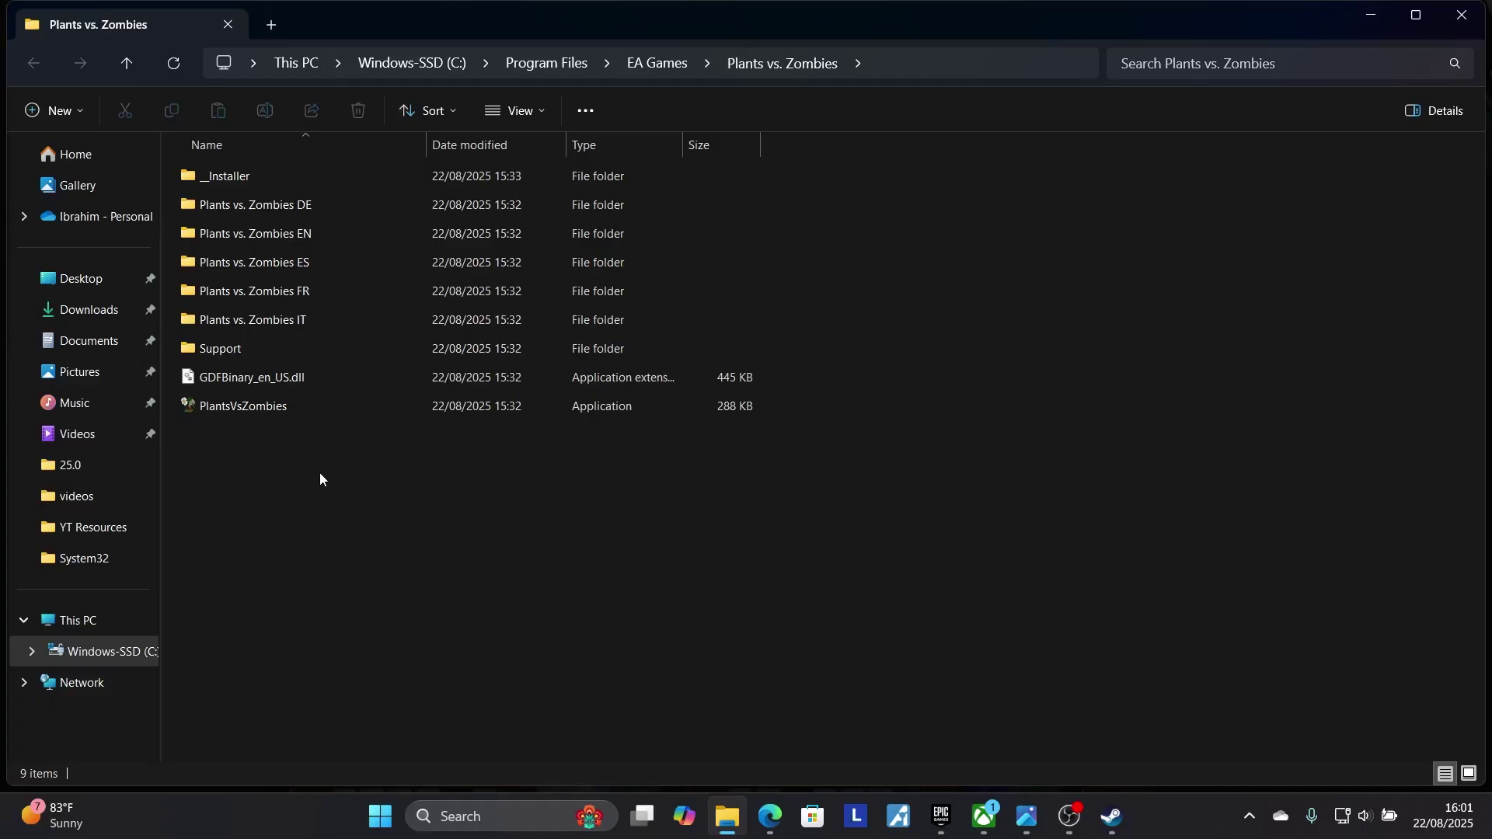
Step: Look at the PlantsVsZombies application's options, then close File Explorer and the Manage dialog
left_click(290, 411)
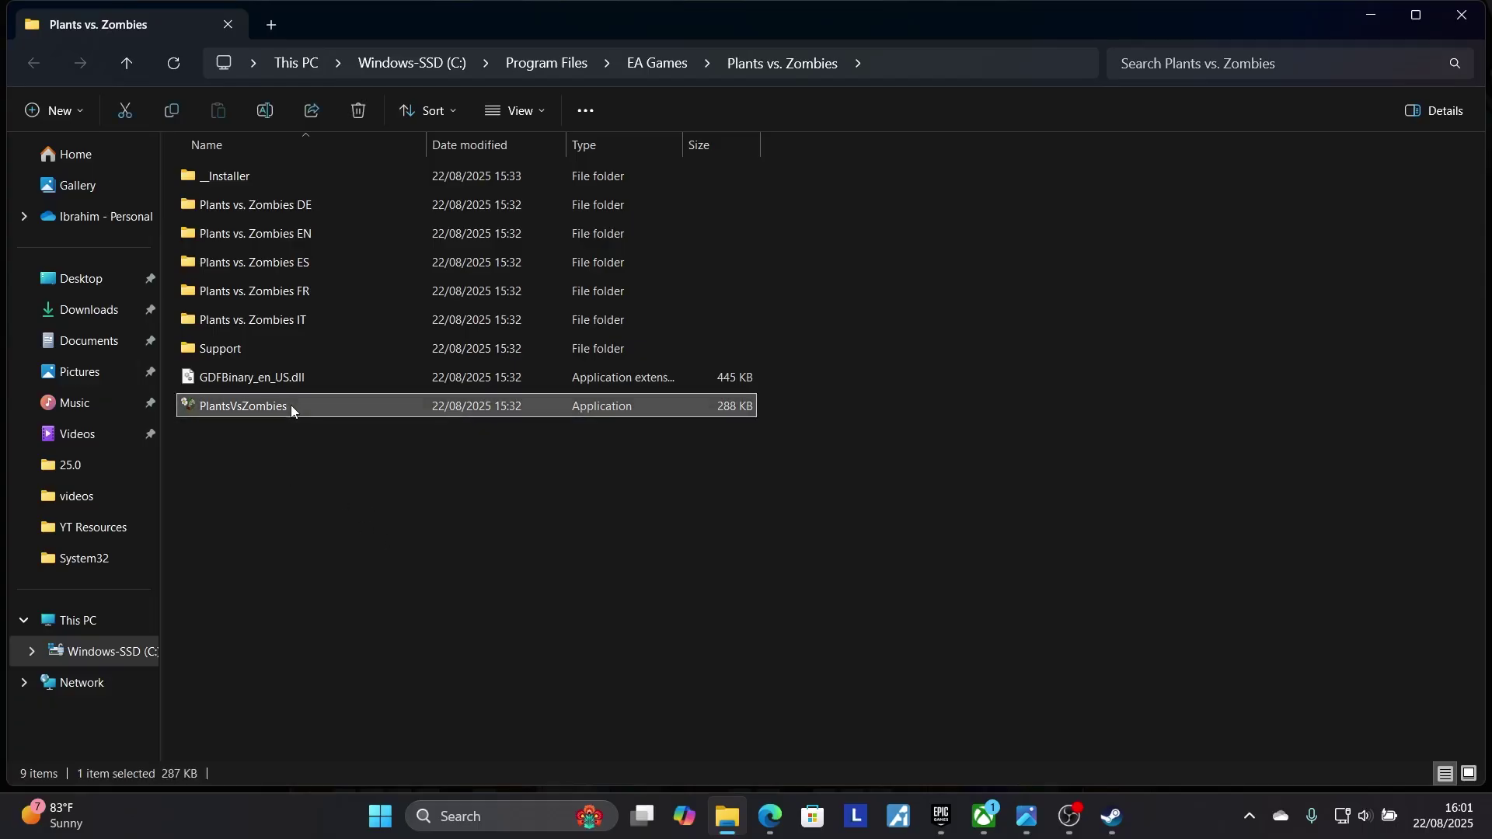
right_click(292, 411)
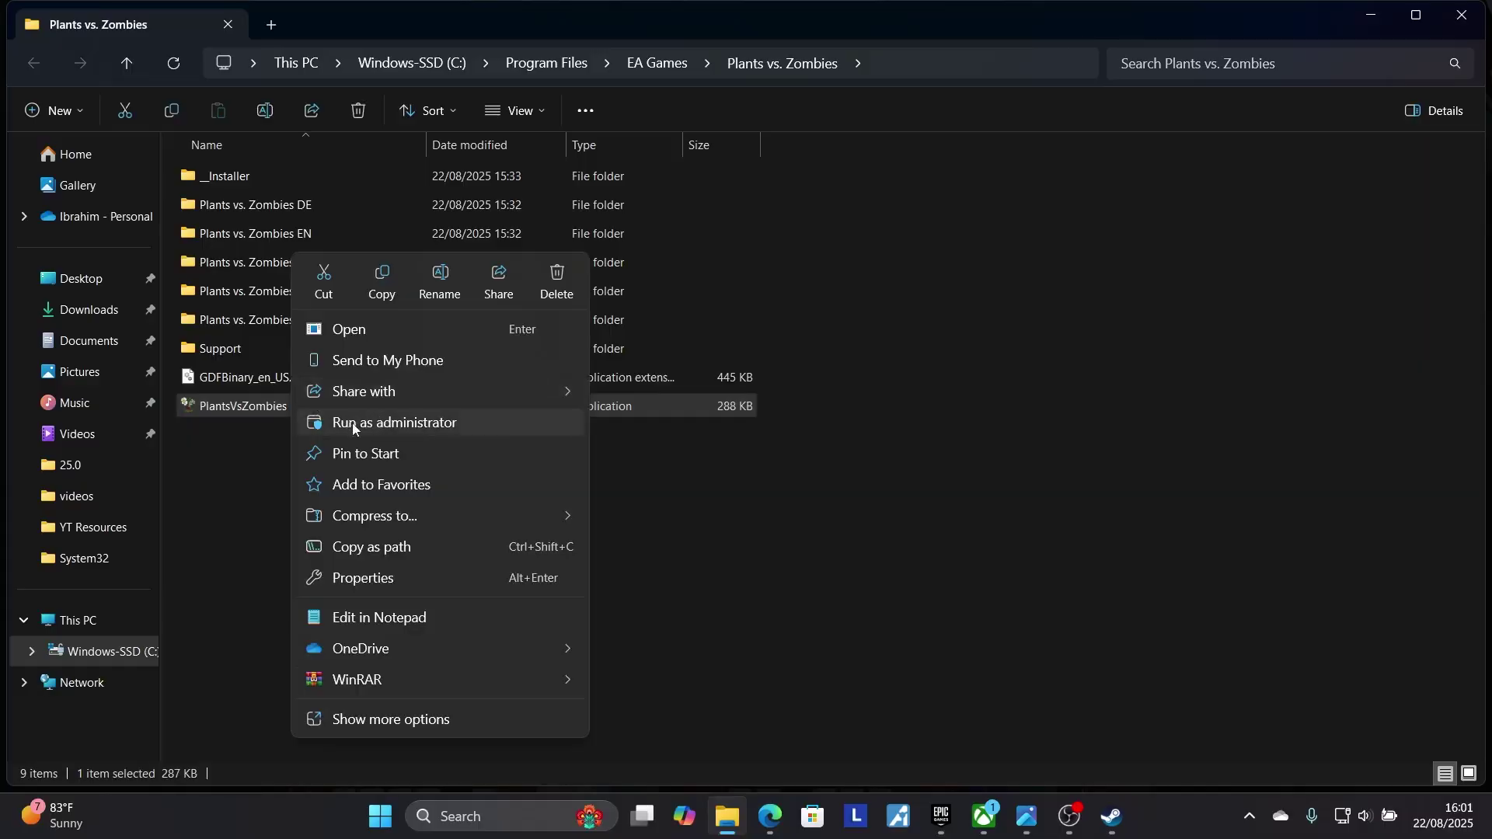
left_click(1043, 521)
left_click(1043, 520)
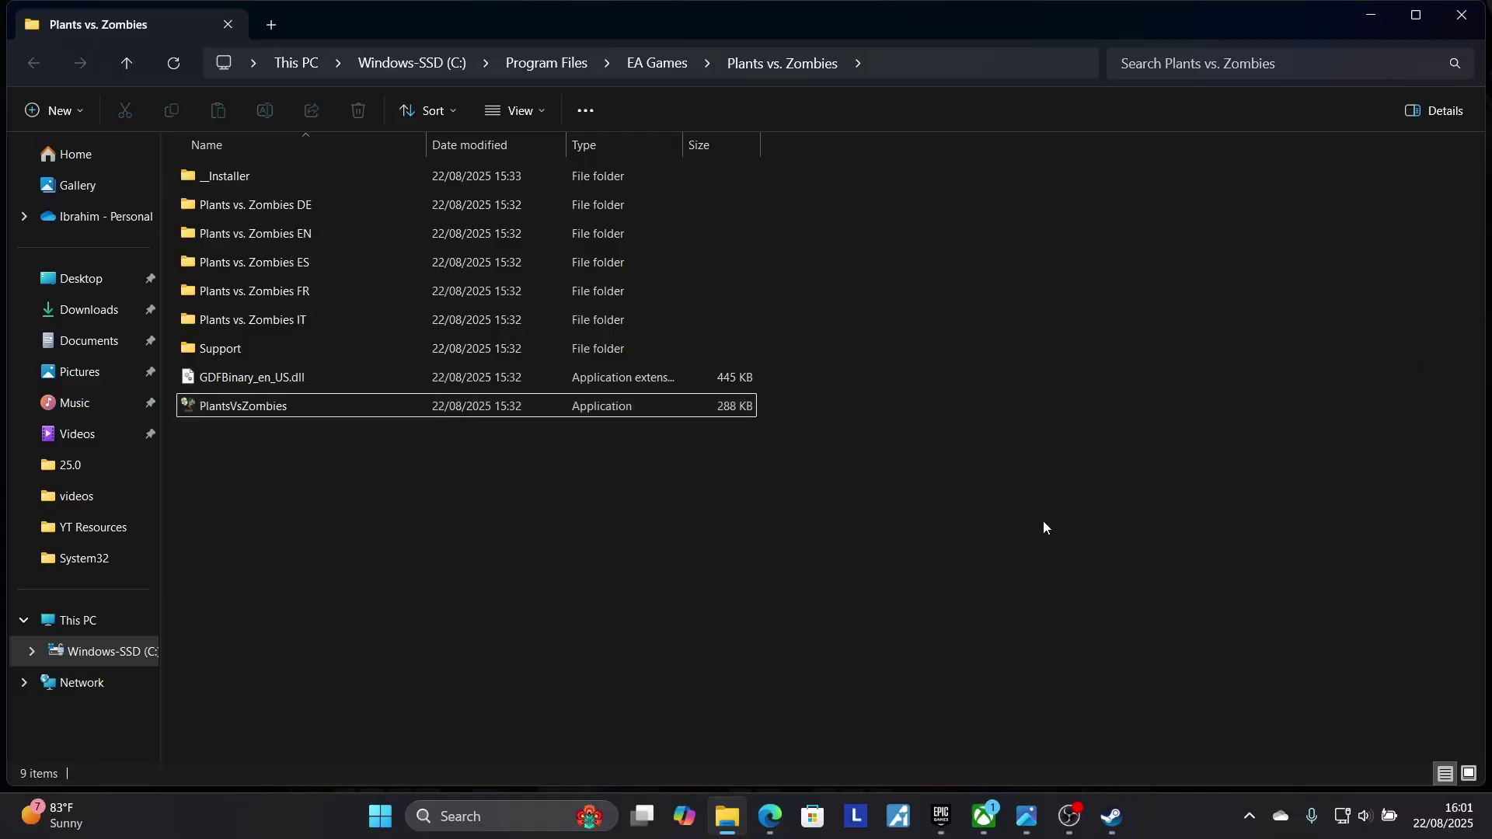
left_click(1451, 24)
left_click(945, 114)
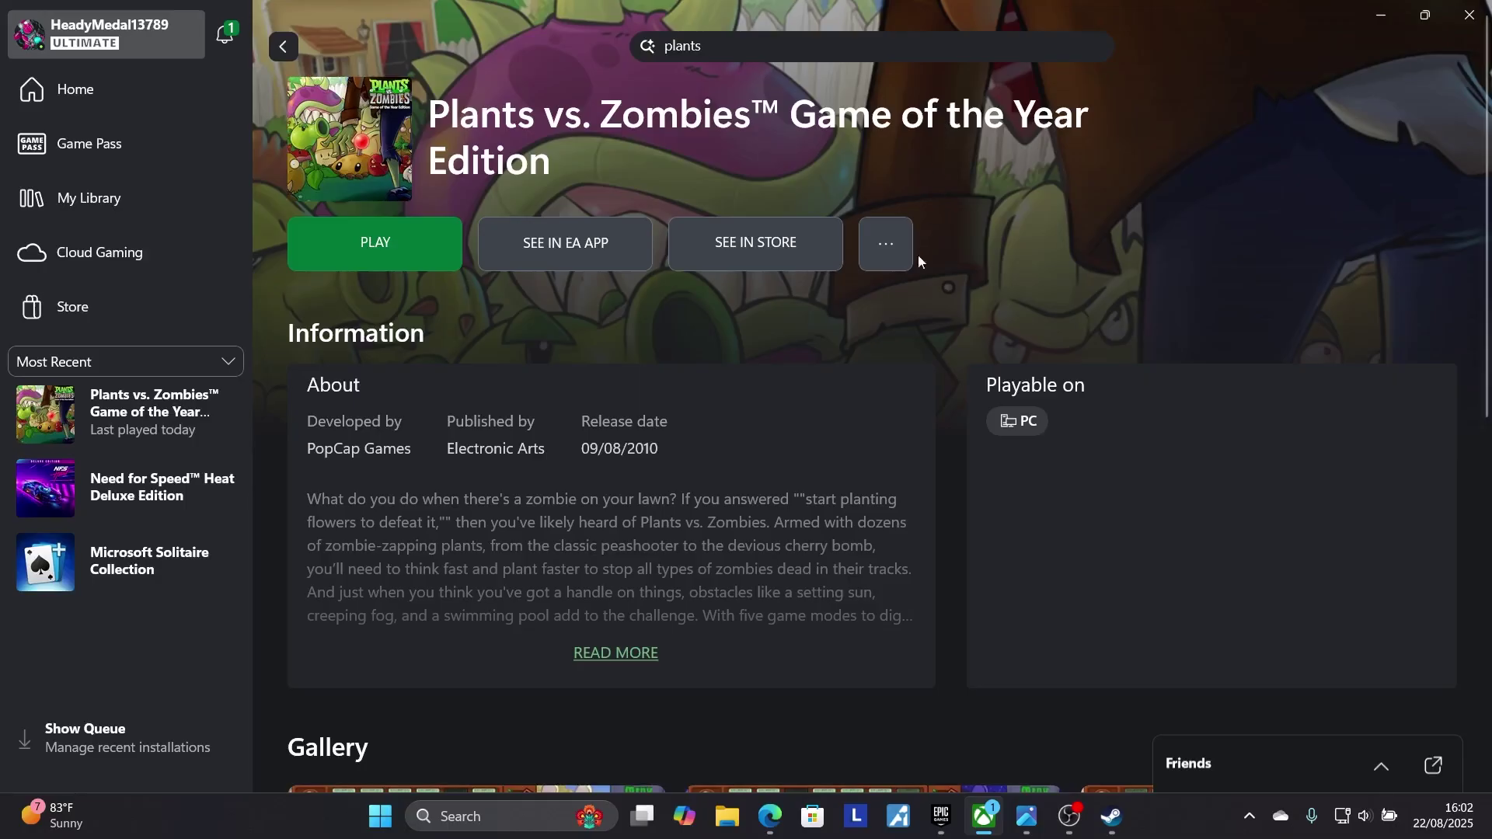
Step: Check the guide, then reopen the Plants vs. Zombies install folder from the Xbox app
left_click(770, 816)
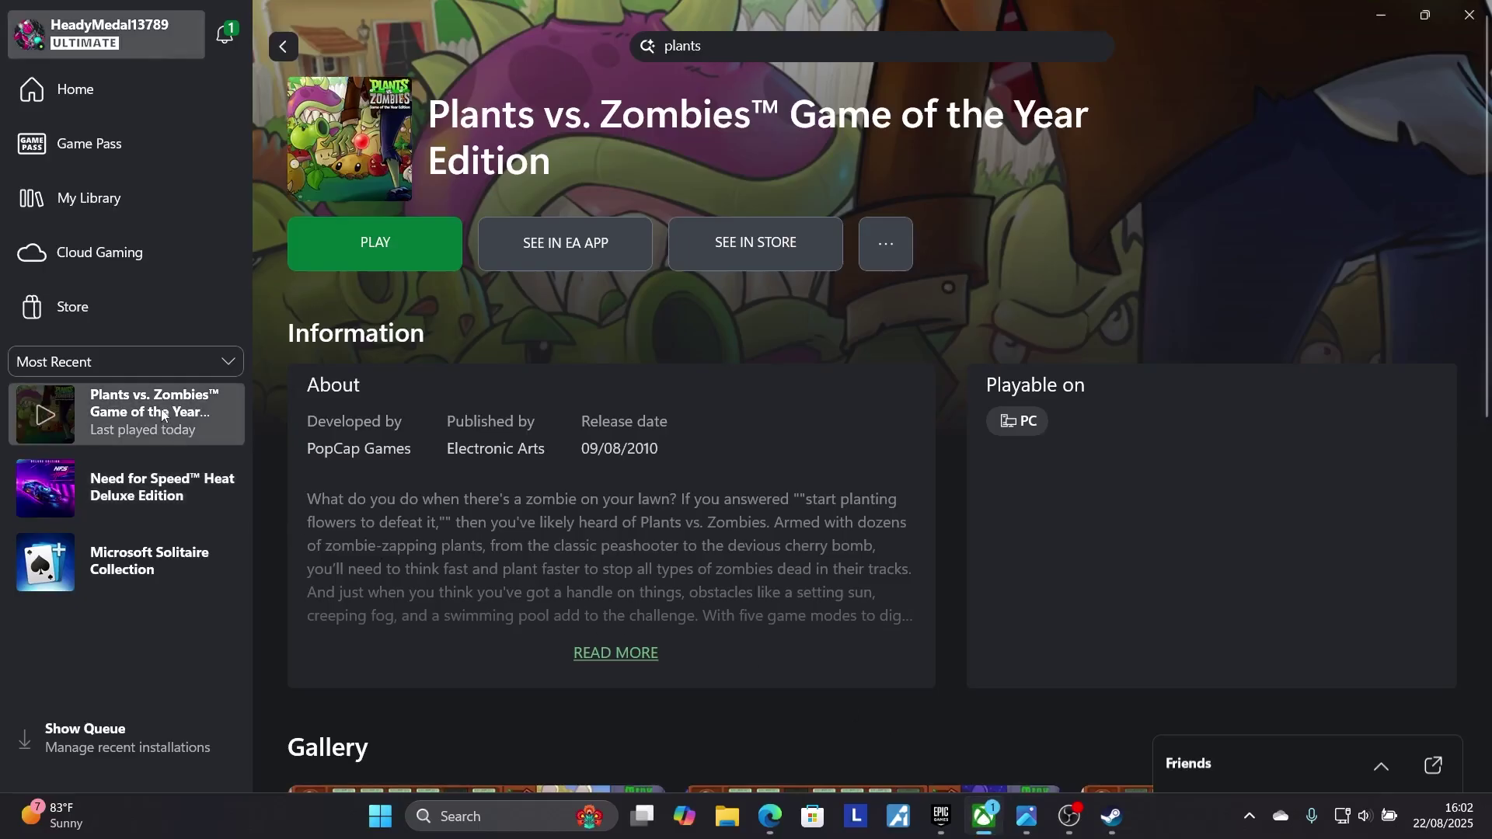
right_click(163, 415)
left_click(244, 647)
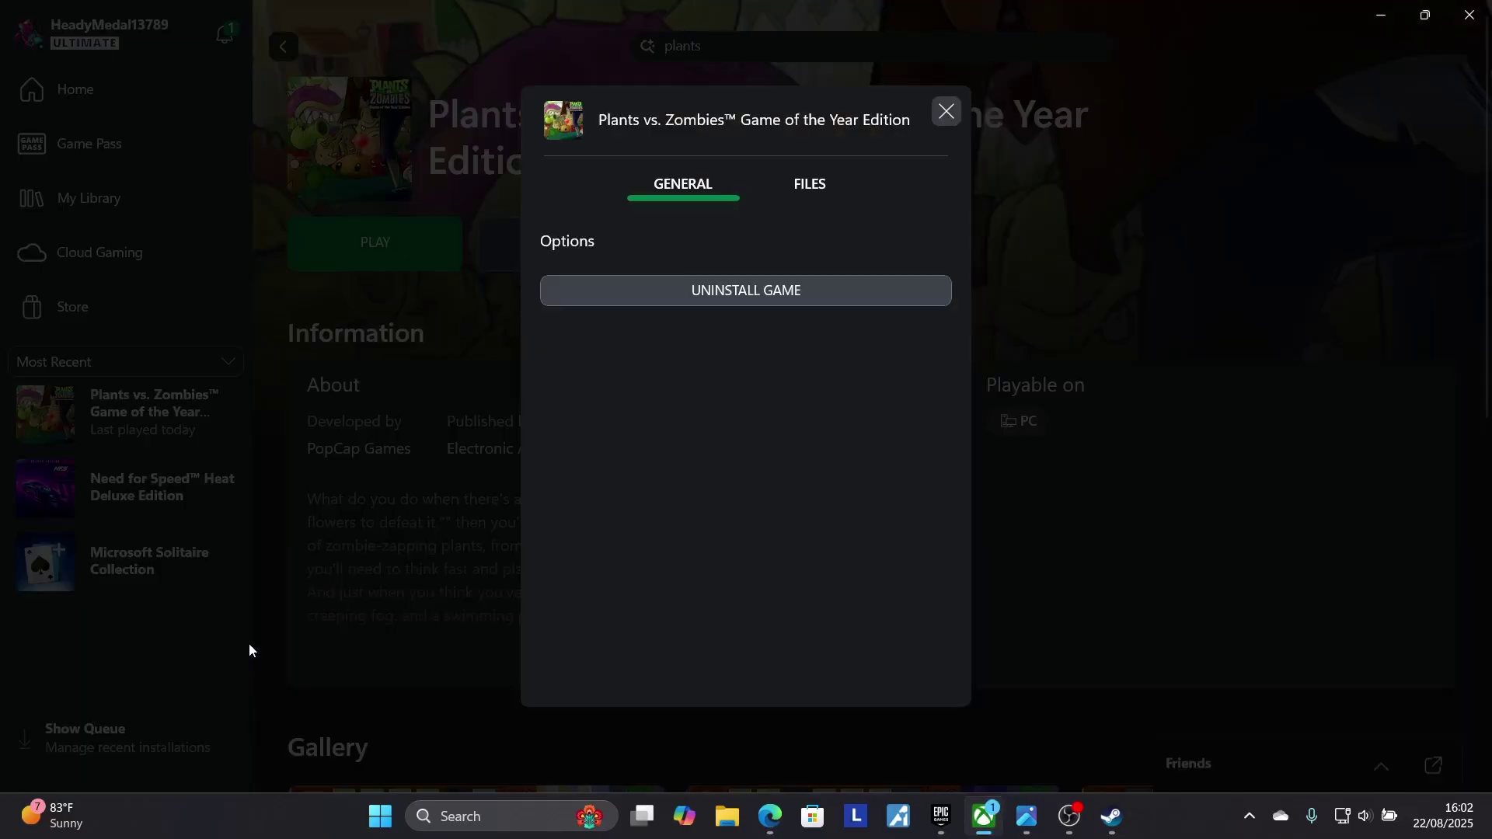
left_click(810, 201)
left_click(858, 317)
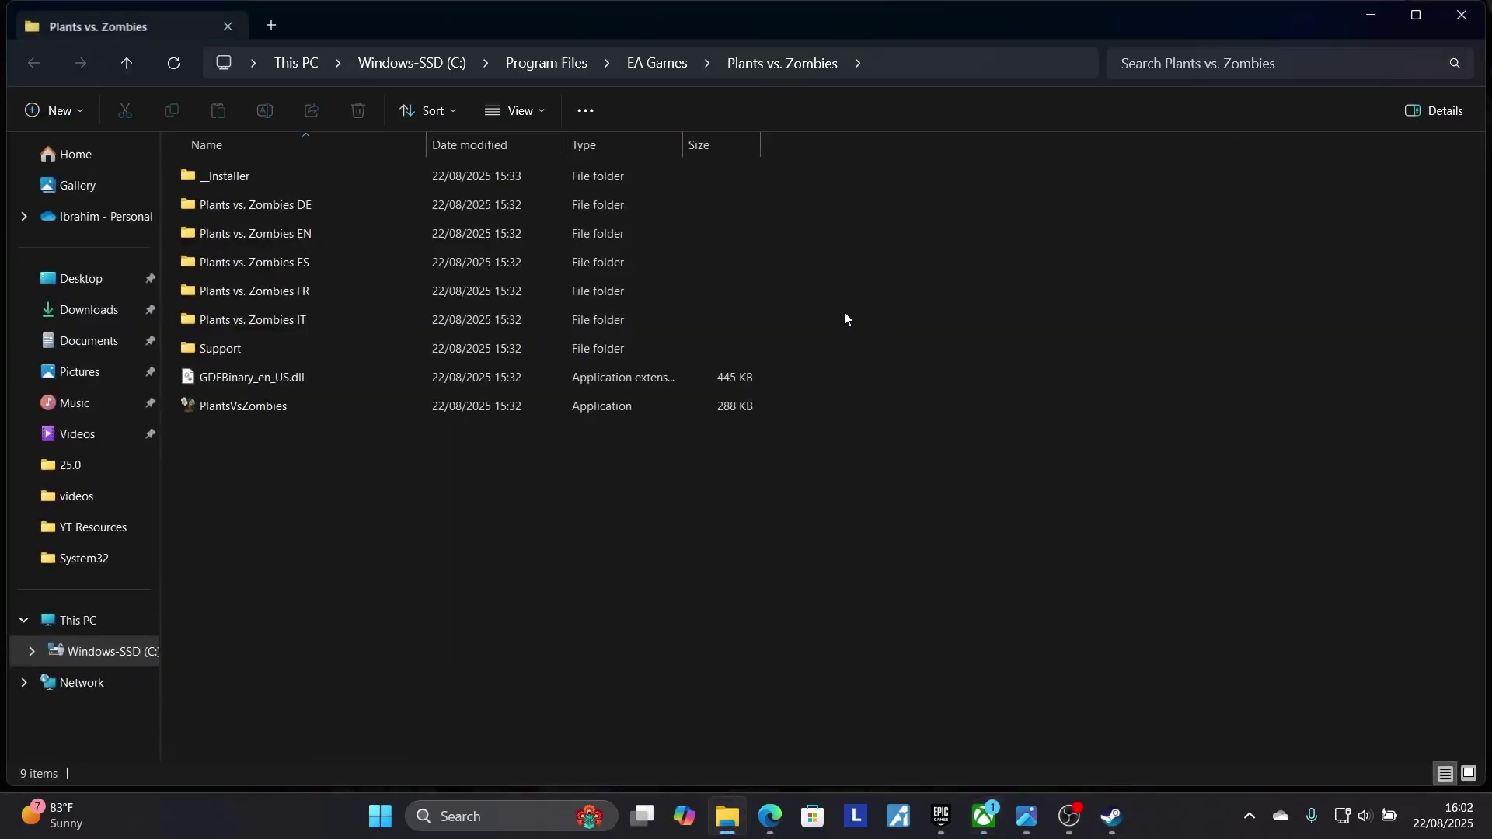
Step: Try Windows 7 compatibility mode for PlantsVsZombies, then leave compatibility mode turned off
right_click(281, 407)
left_click(375, 578)
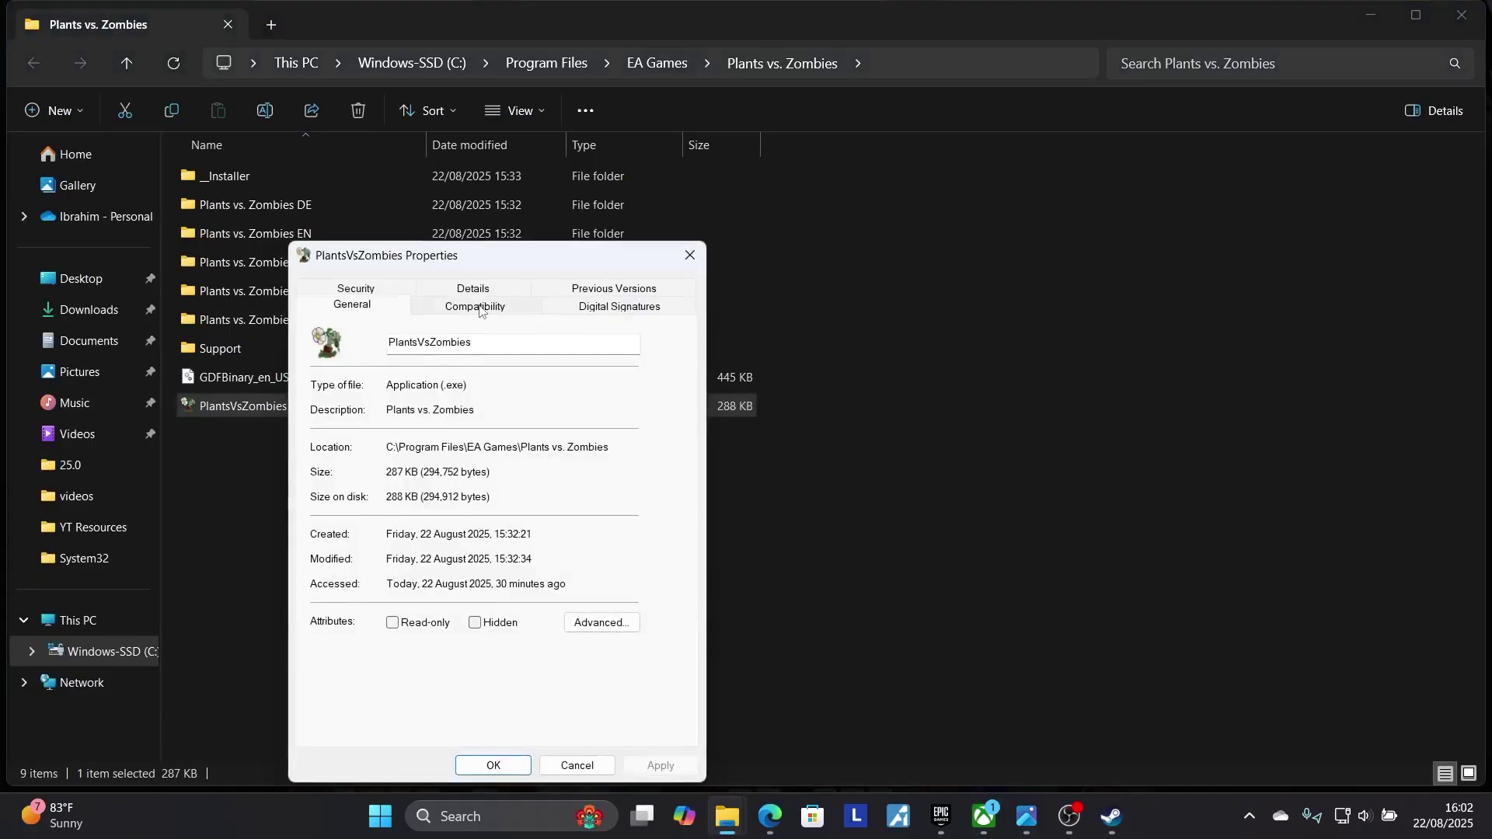
left_click(481, 309)
left_click(327, 436)
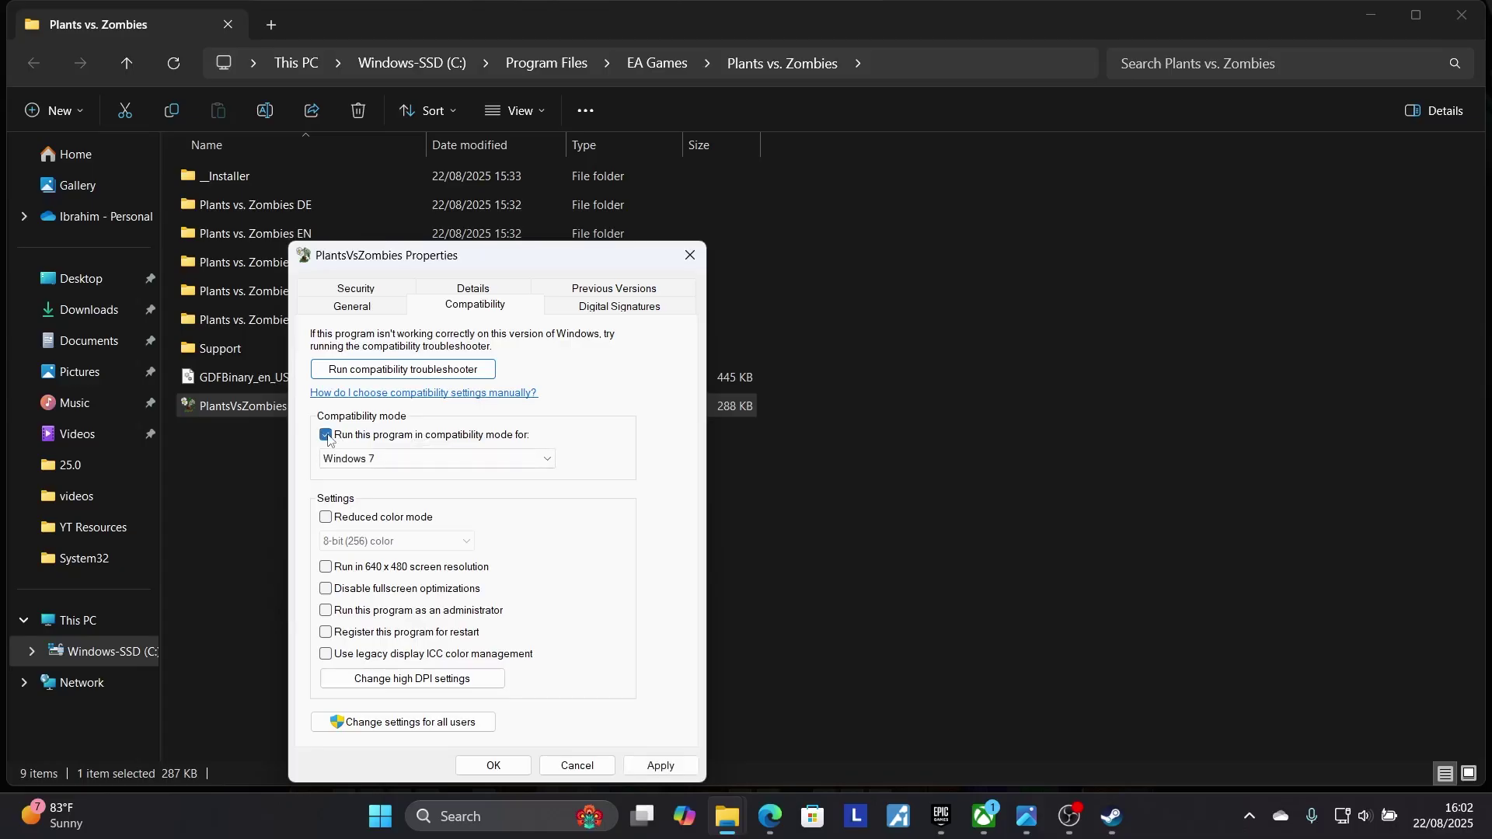
left_click(371, 460)
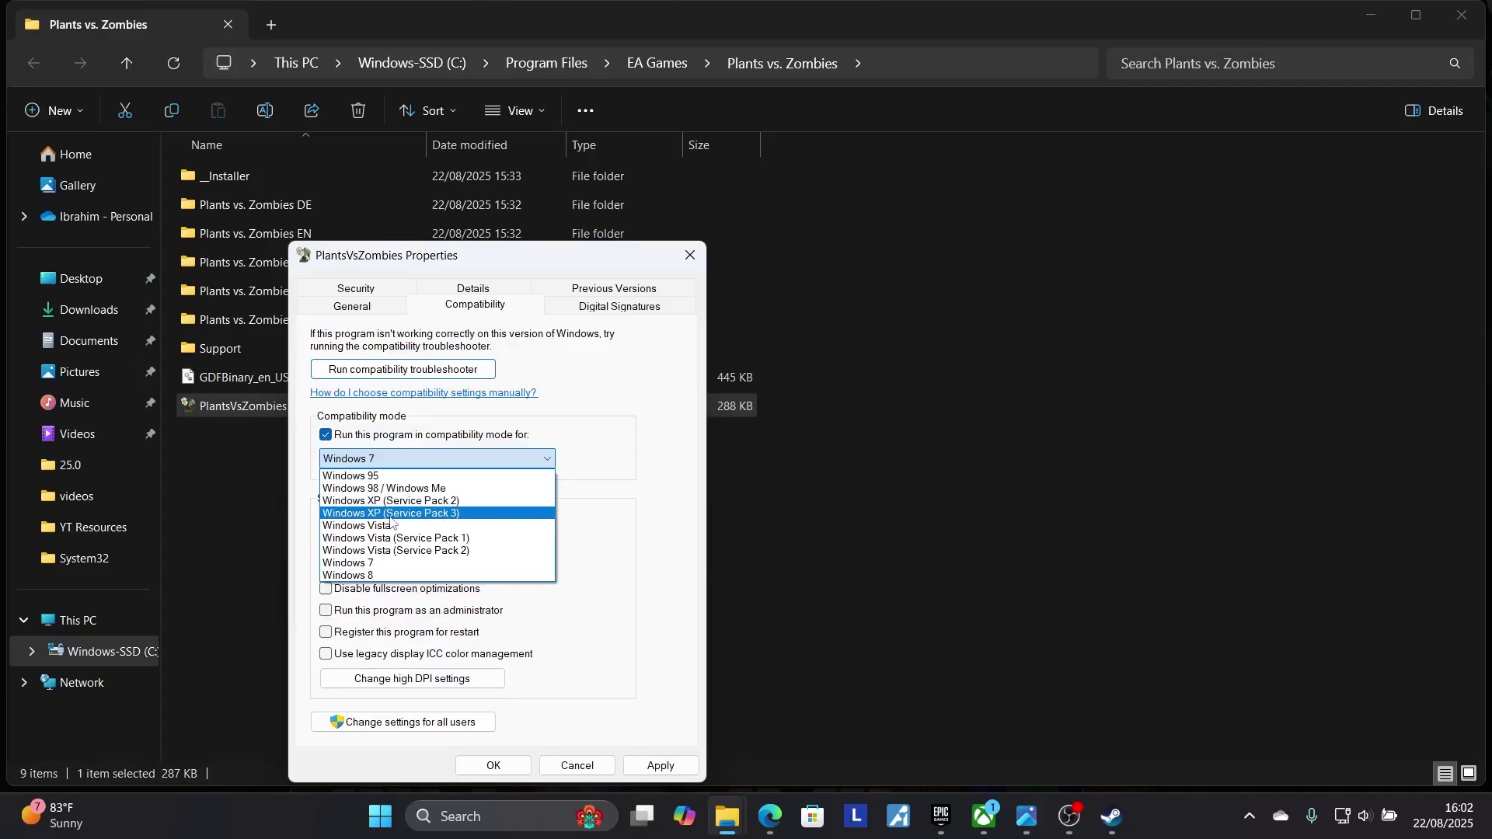
left_click(613, 467)
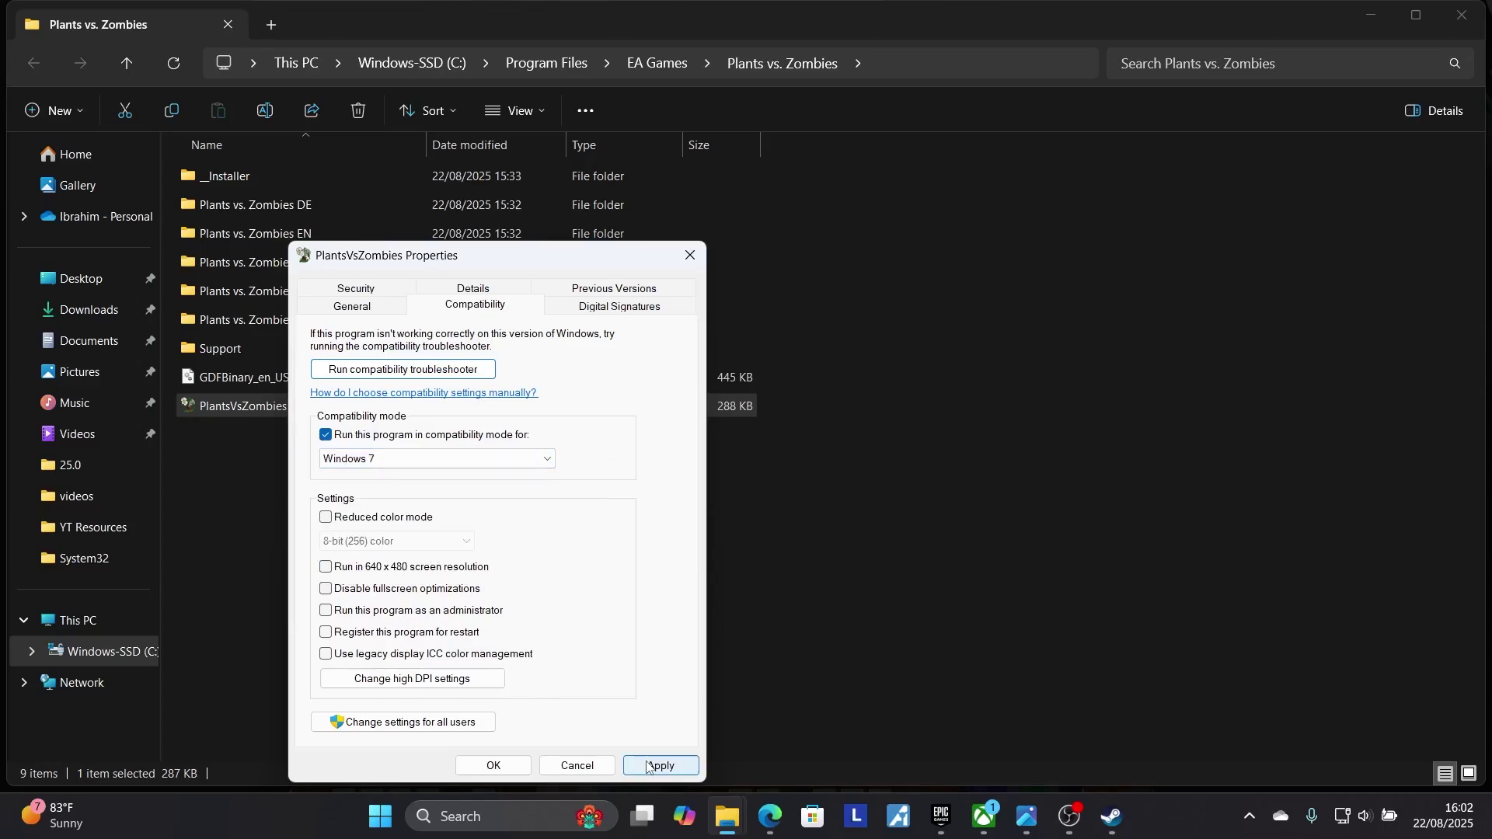
left_click(330, 438)
left_click(690, 255)
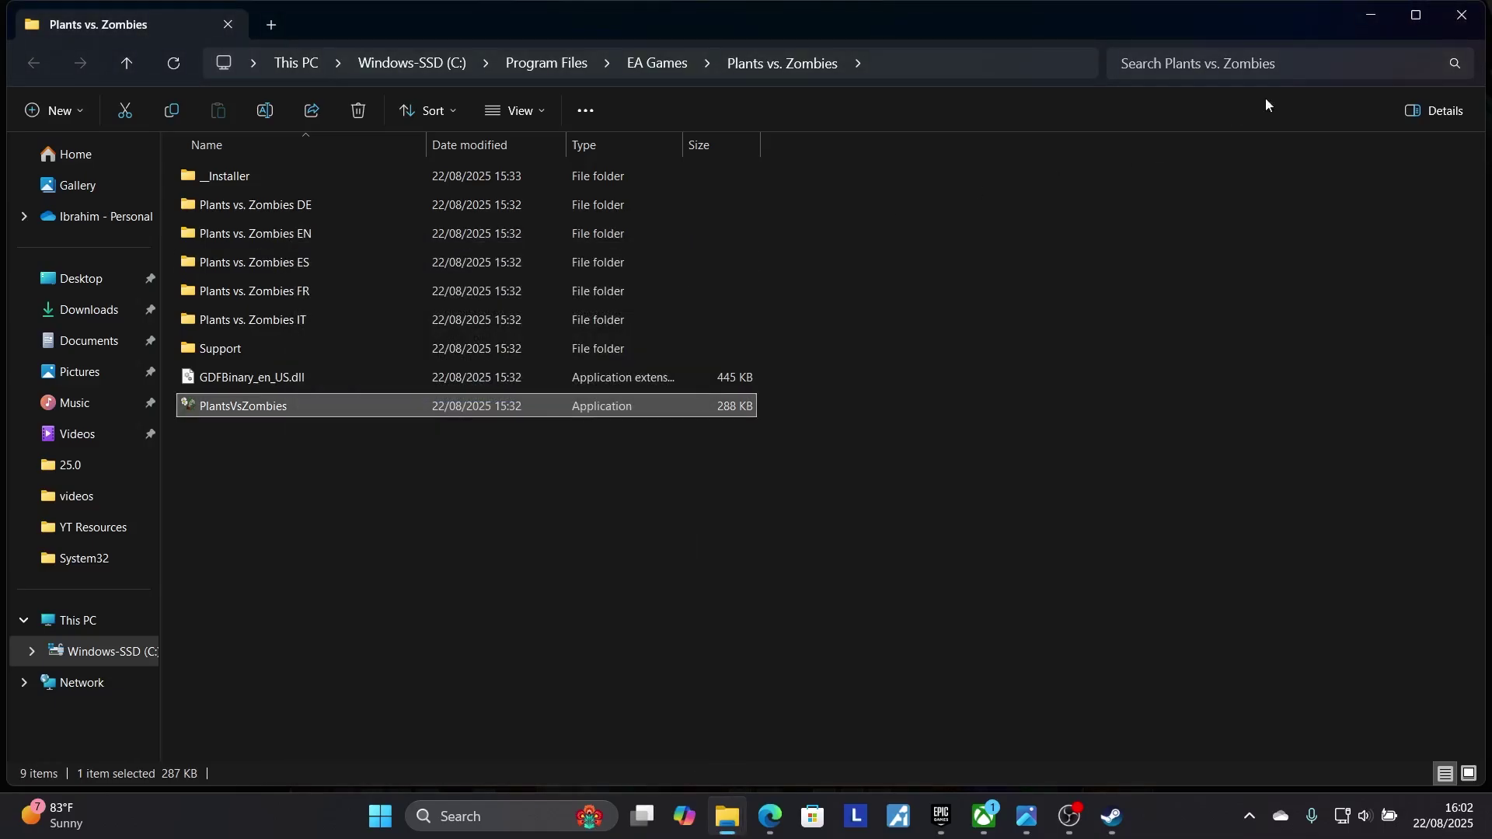
Step: Minimize the game folder, close the Manage dialog, and return to the fix guide
left_click(1369, 17)
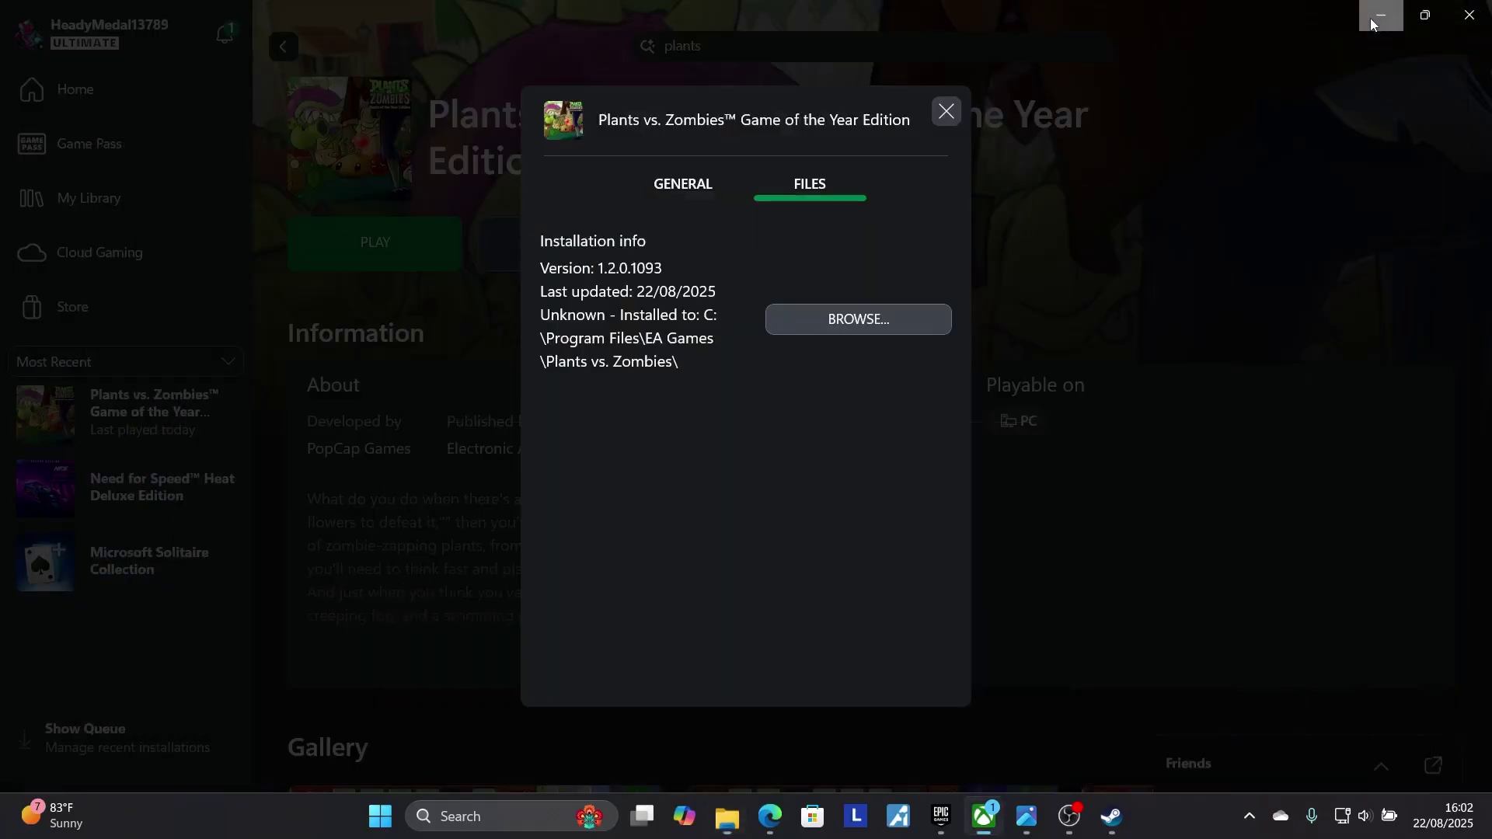
left_click(941, 117)
left_click(769, 816)
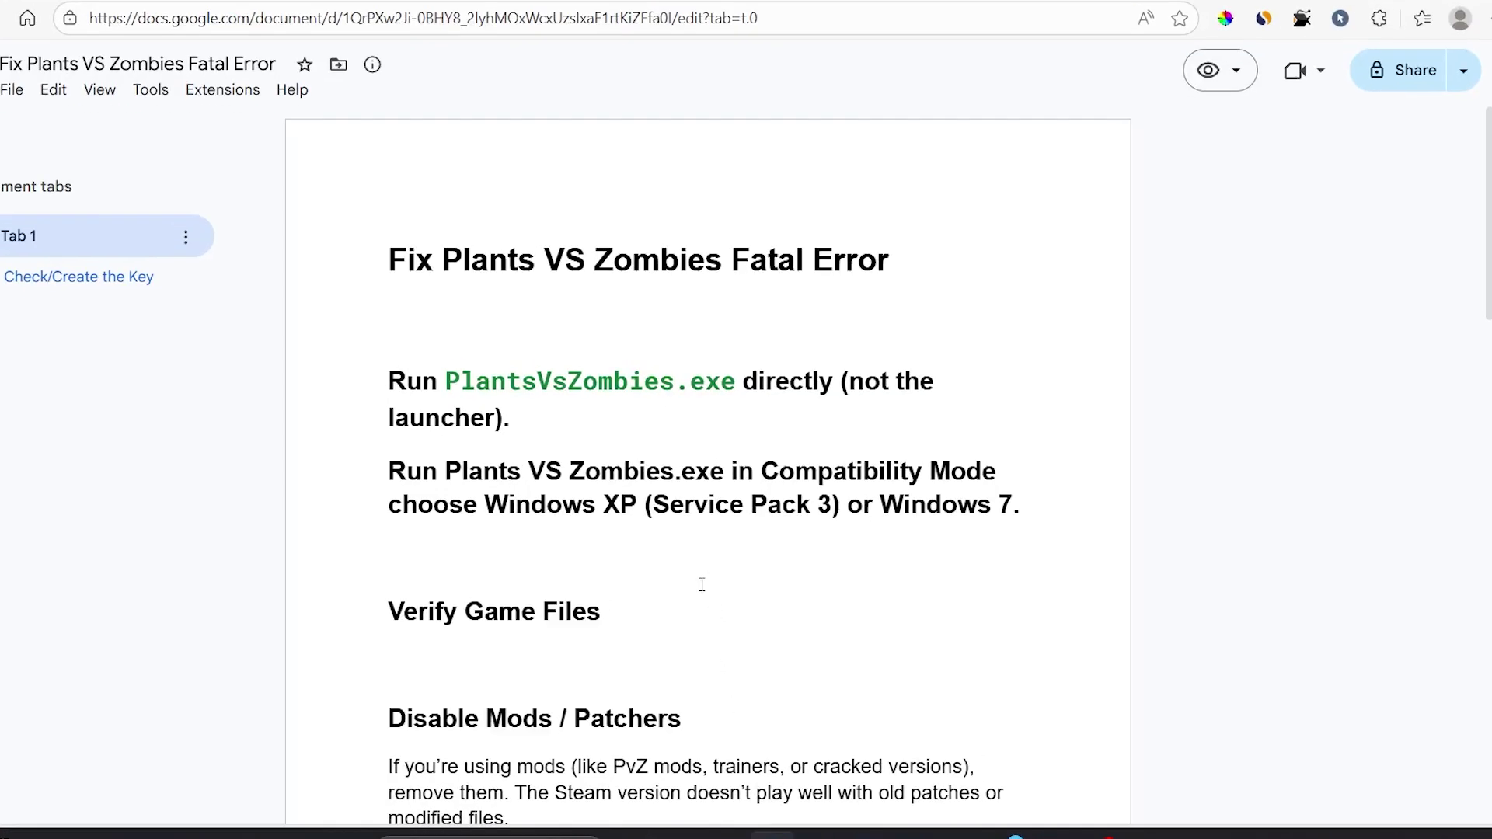
Step: Highlight the guide's Verify Game Files step, then scroll back up
left_click_drag(187, 376, 562, 386)
left_click(269, 386)
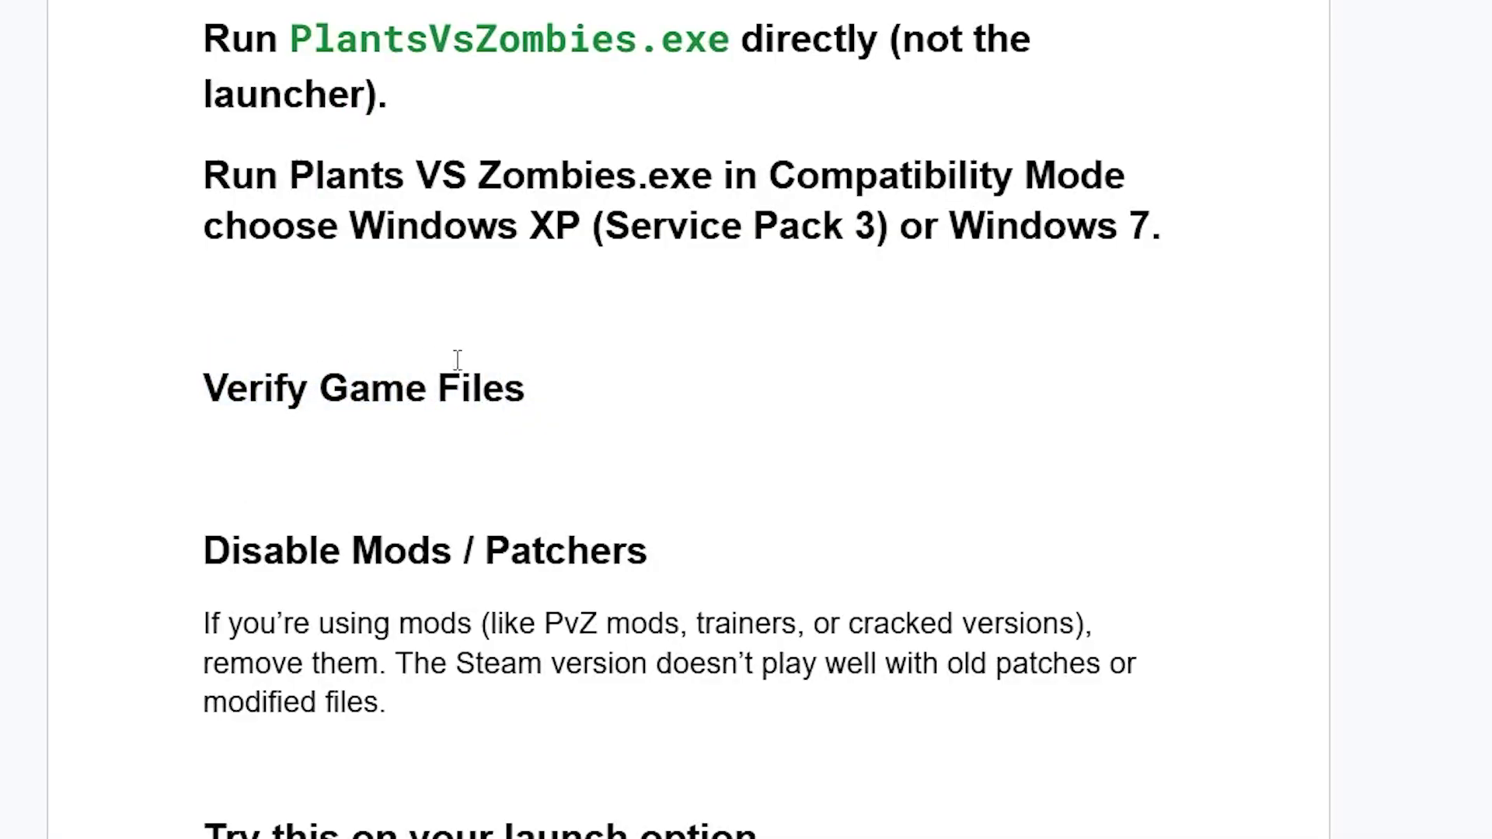
scroll(466, 369, "up", 4)
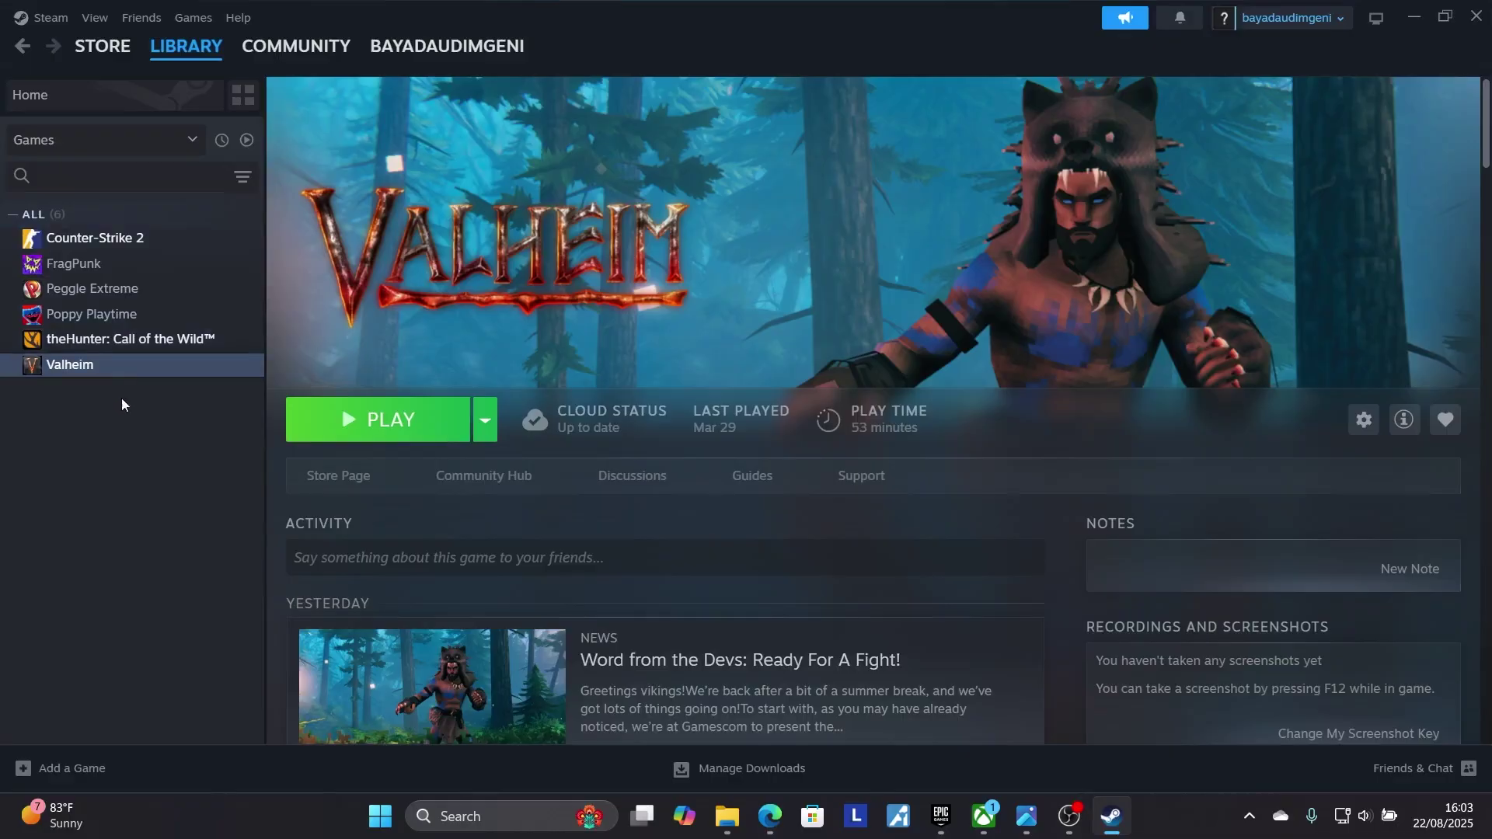
Step: Check Valheim's Installed Files properties in Steam, then switch to the Fatal Error screenshot
right_click(123, 366)
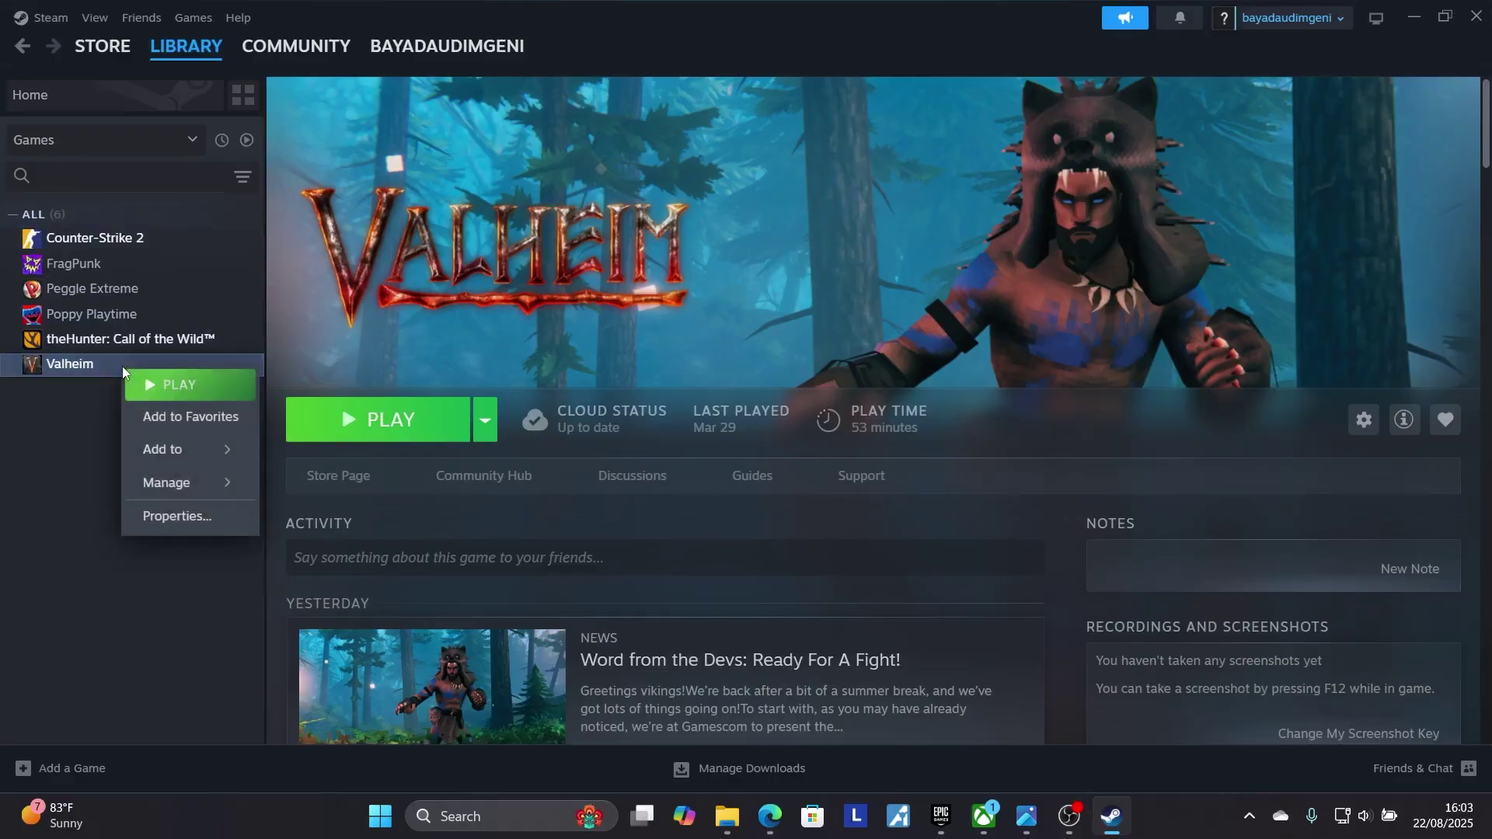
left_click(175, 511)
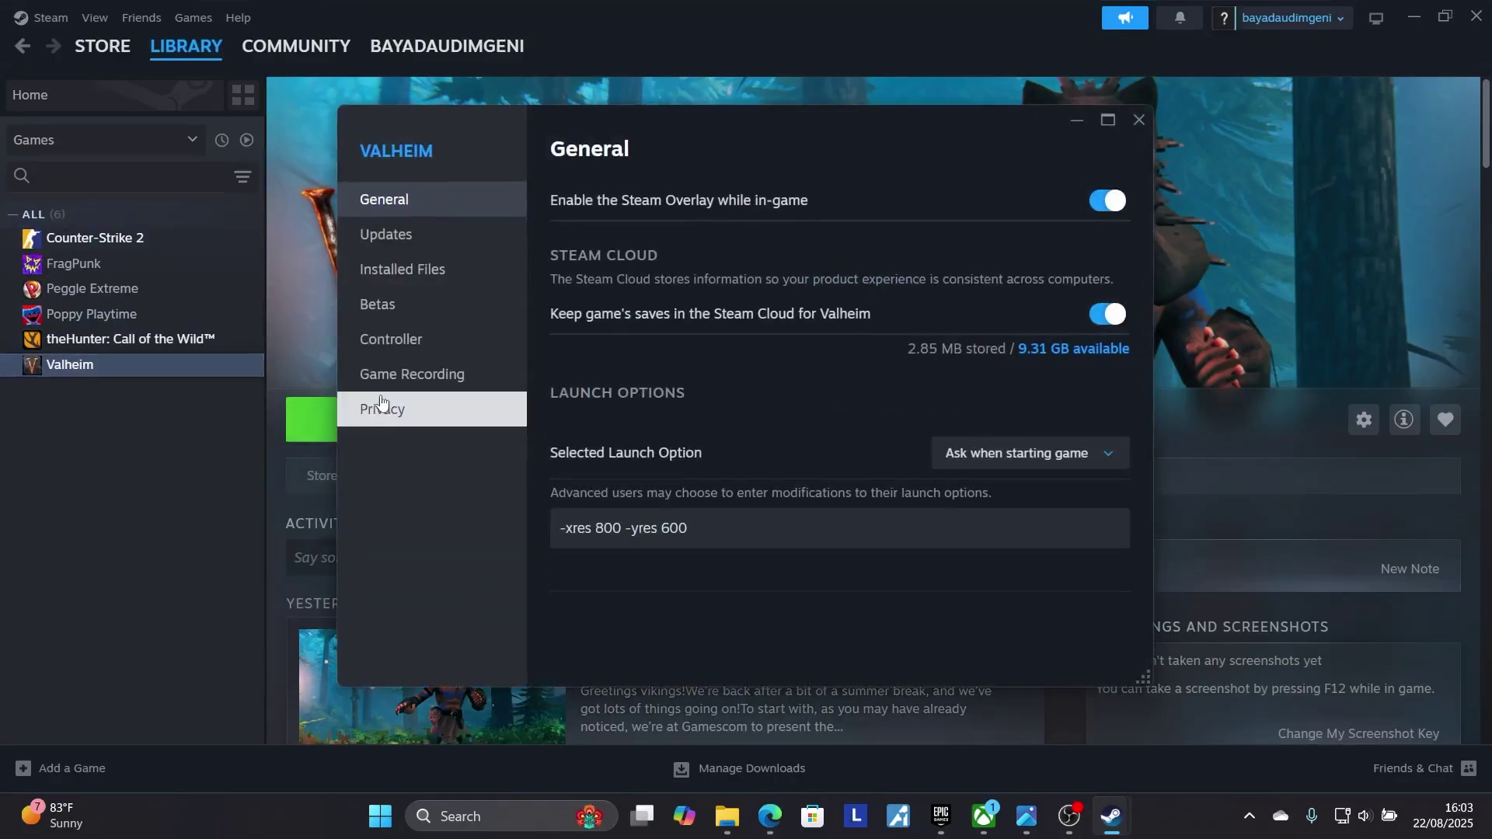
left_click(403, 269)
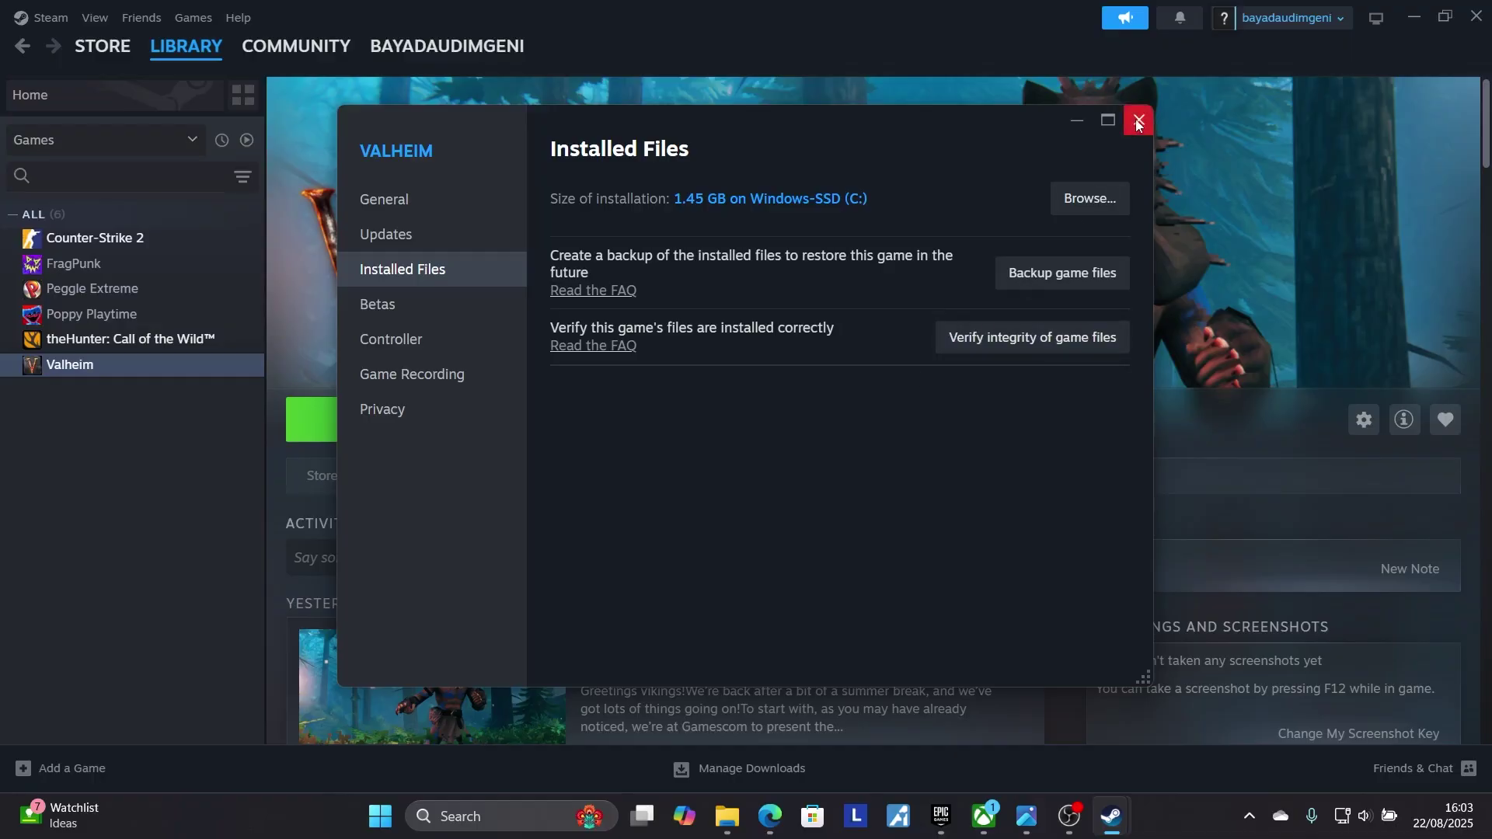
left_click(1026, 816)
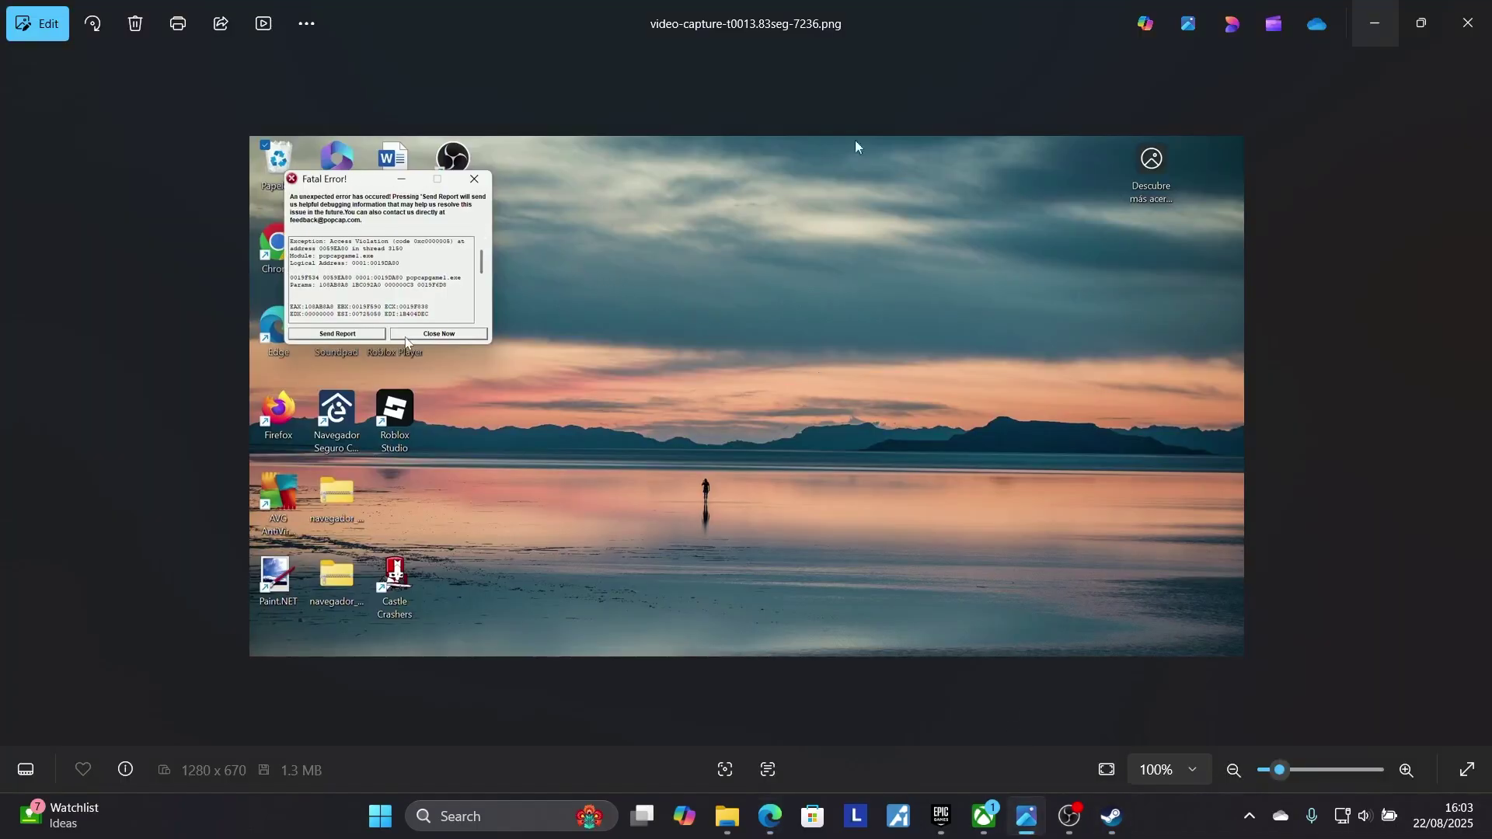
Step: Minimize the screenshot and scroll the guide down to the -windowed launch option tip
left_click(1373, 21)
scroll(722, 357, "down", 3)
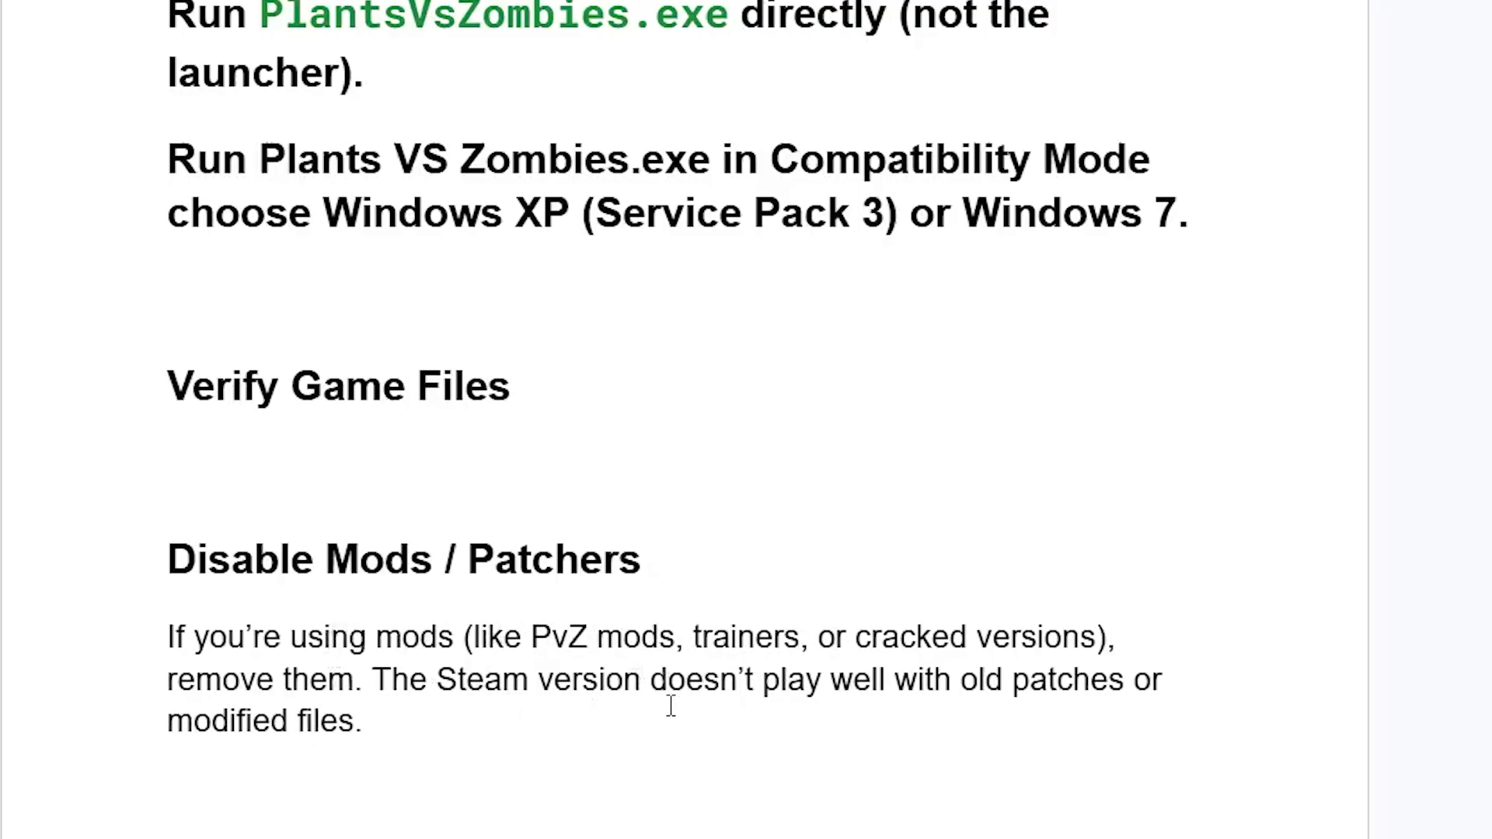
scroll(657, 661, "down", 4)
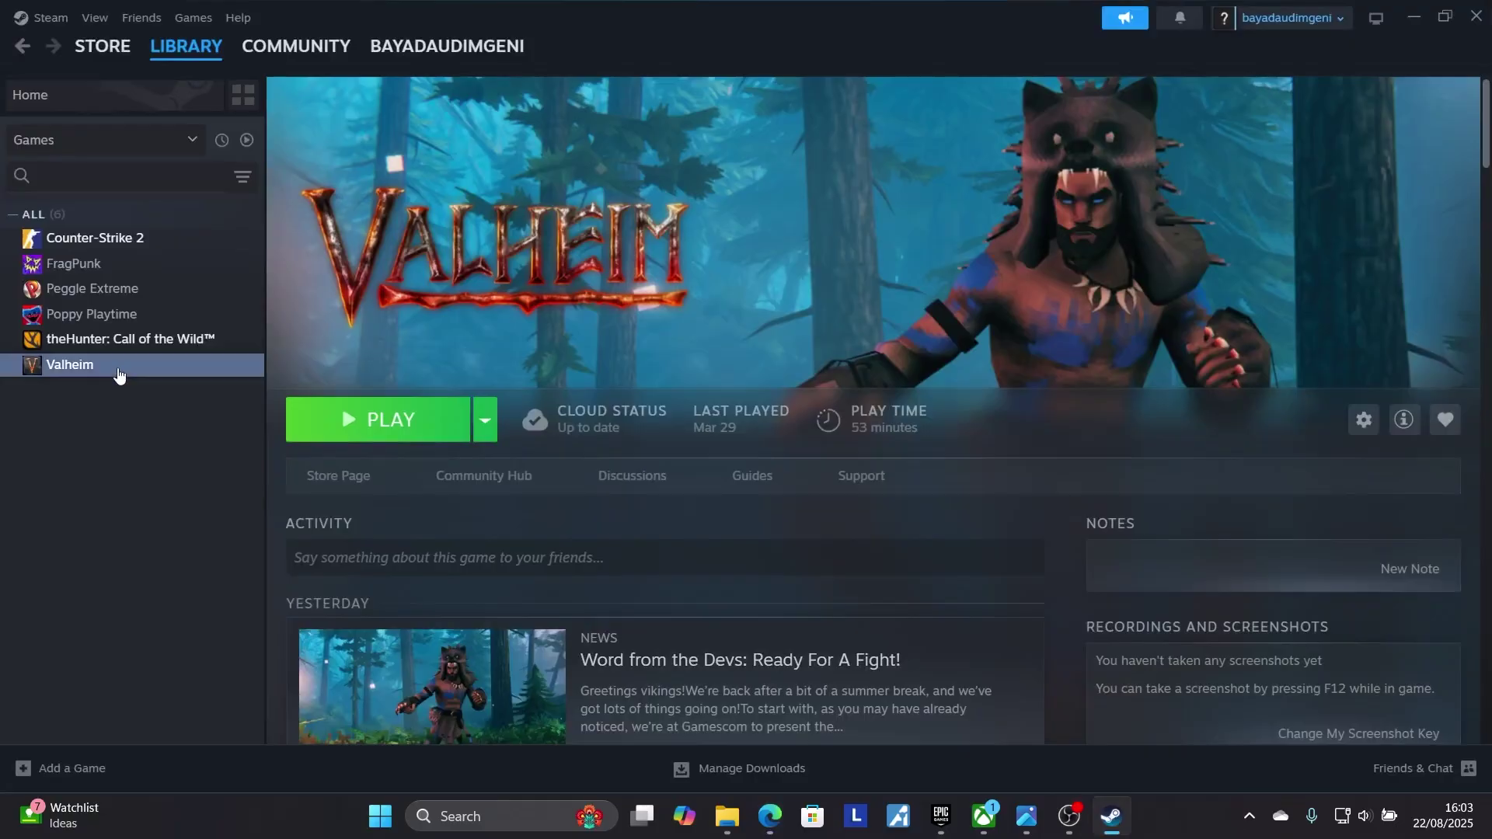
Step: Delete Valheim's old -xres 800 -yres 600 launch options in its Steam properties
right_click(119, 373)
left_click(162, 518)
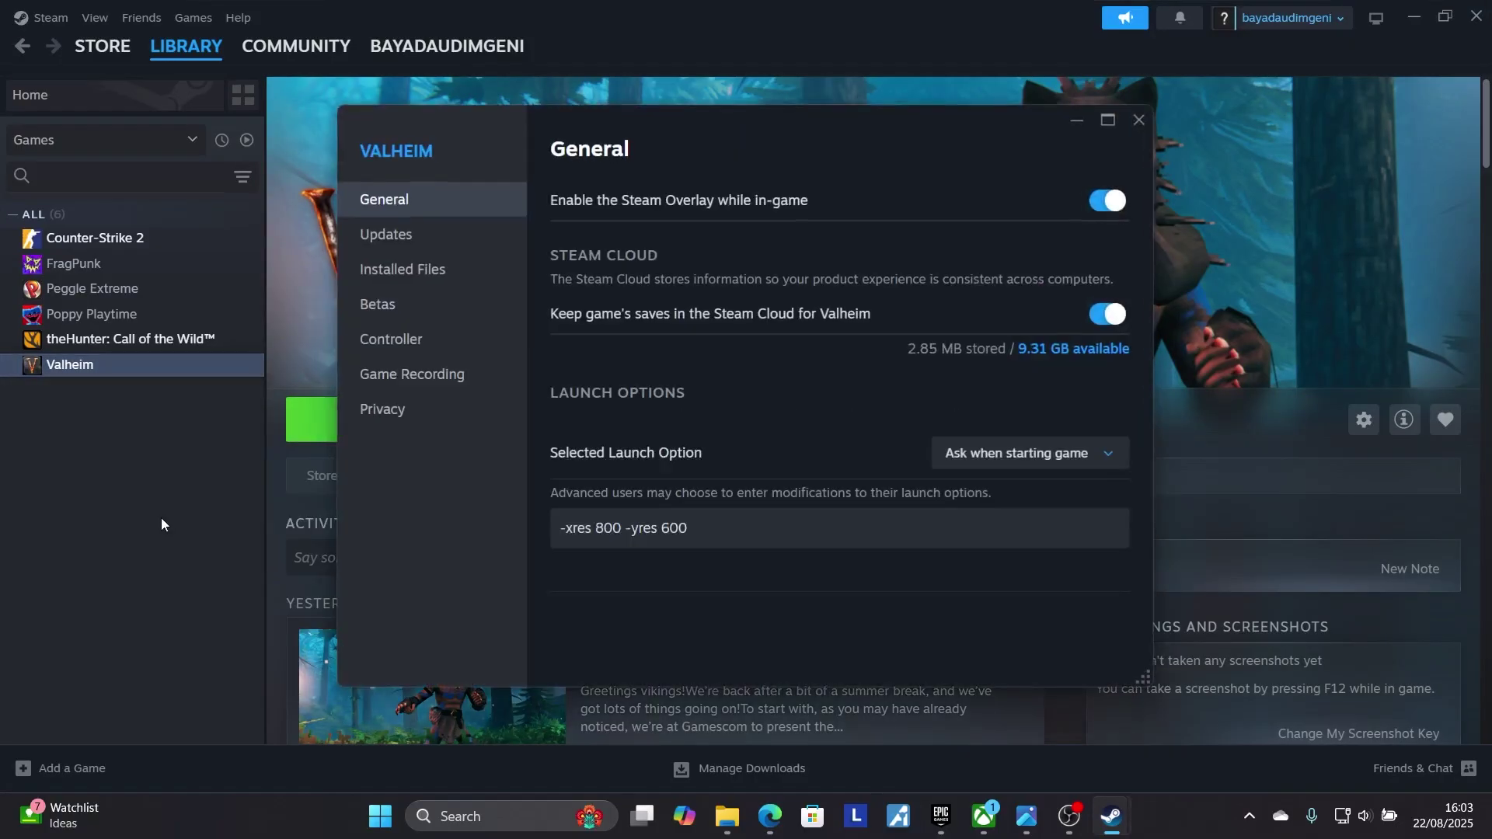
left_click(403, 269)
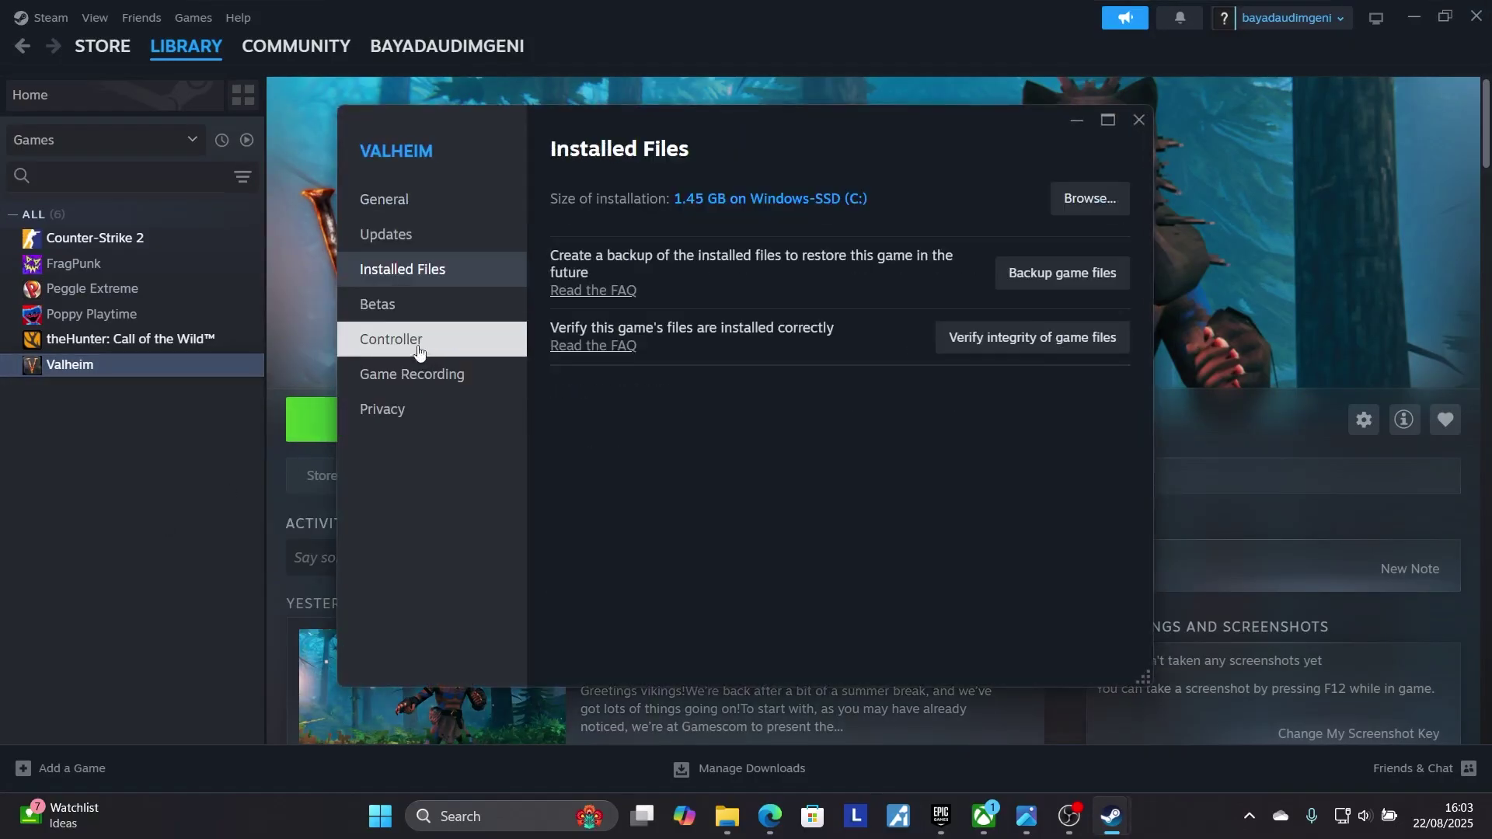
left_click(431, 201)
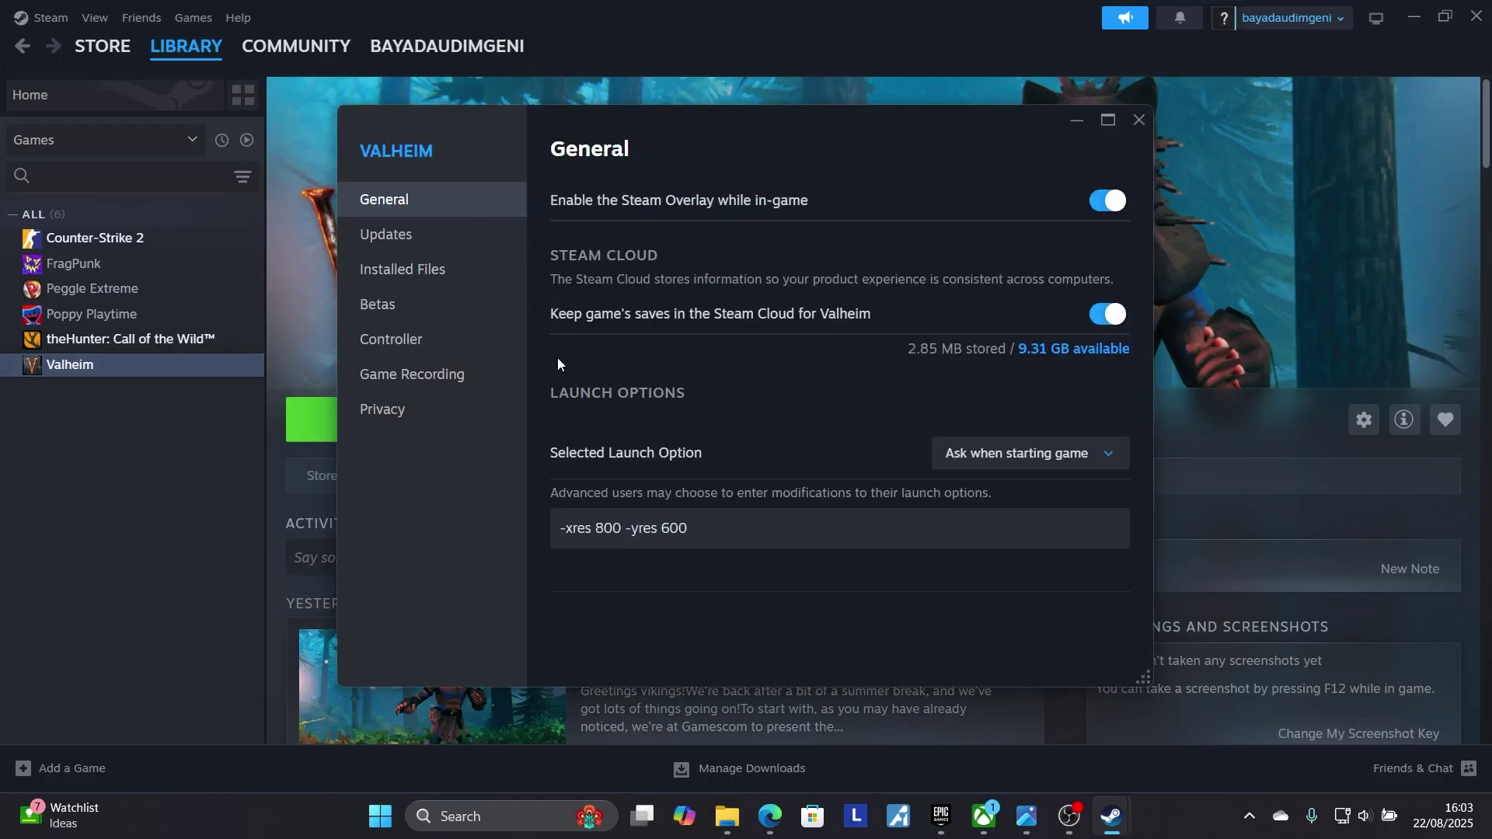
left_click_drag(703, 536, 523, 535)
key("BackSpace")
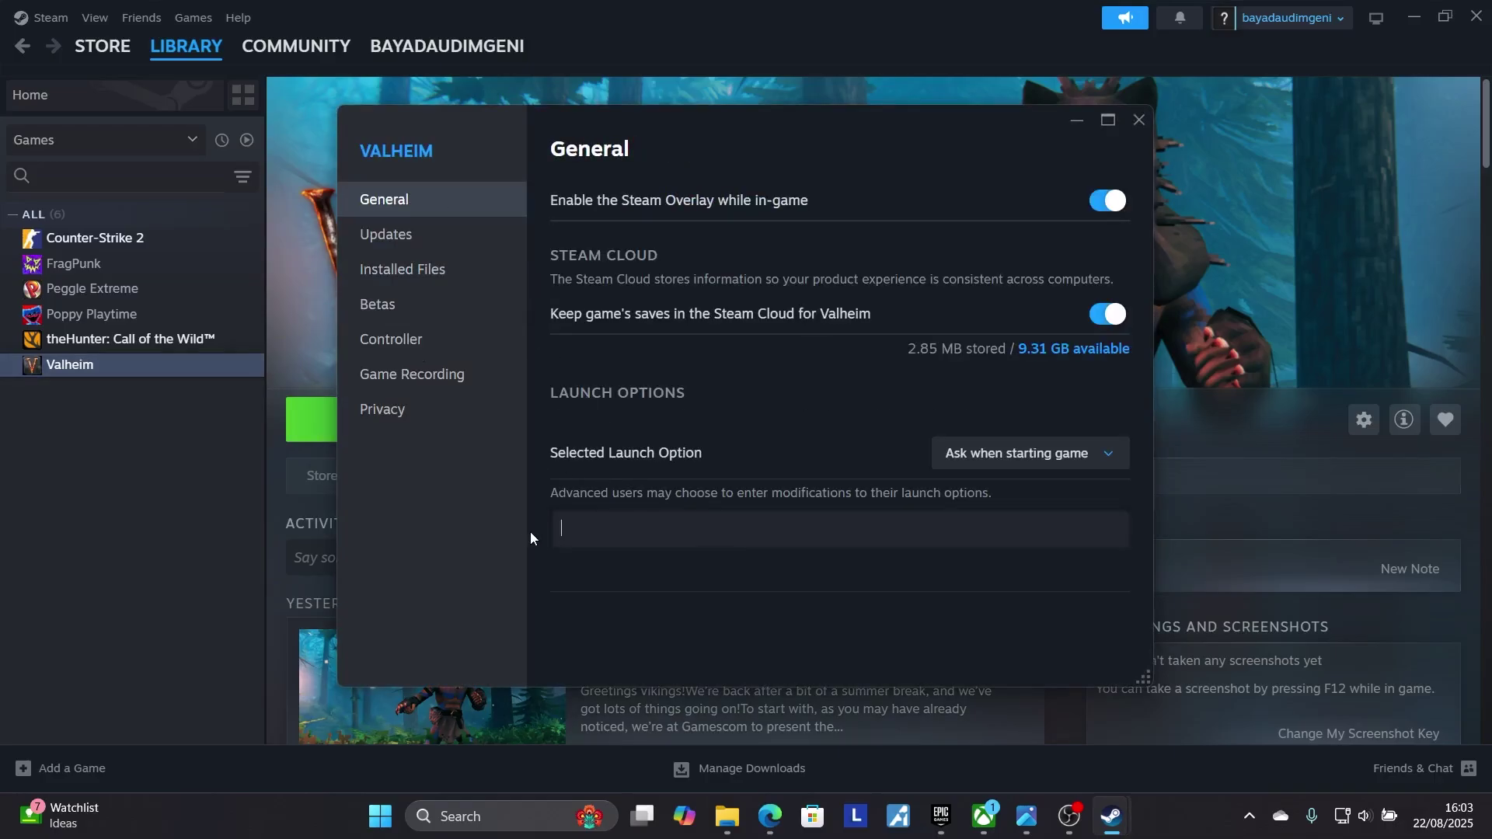
Step: After checking the guide, enter -windowed as a launch option, then clear the field again
left_click(769, 816)
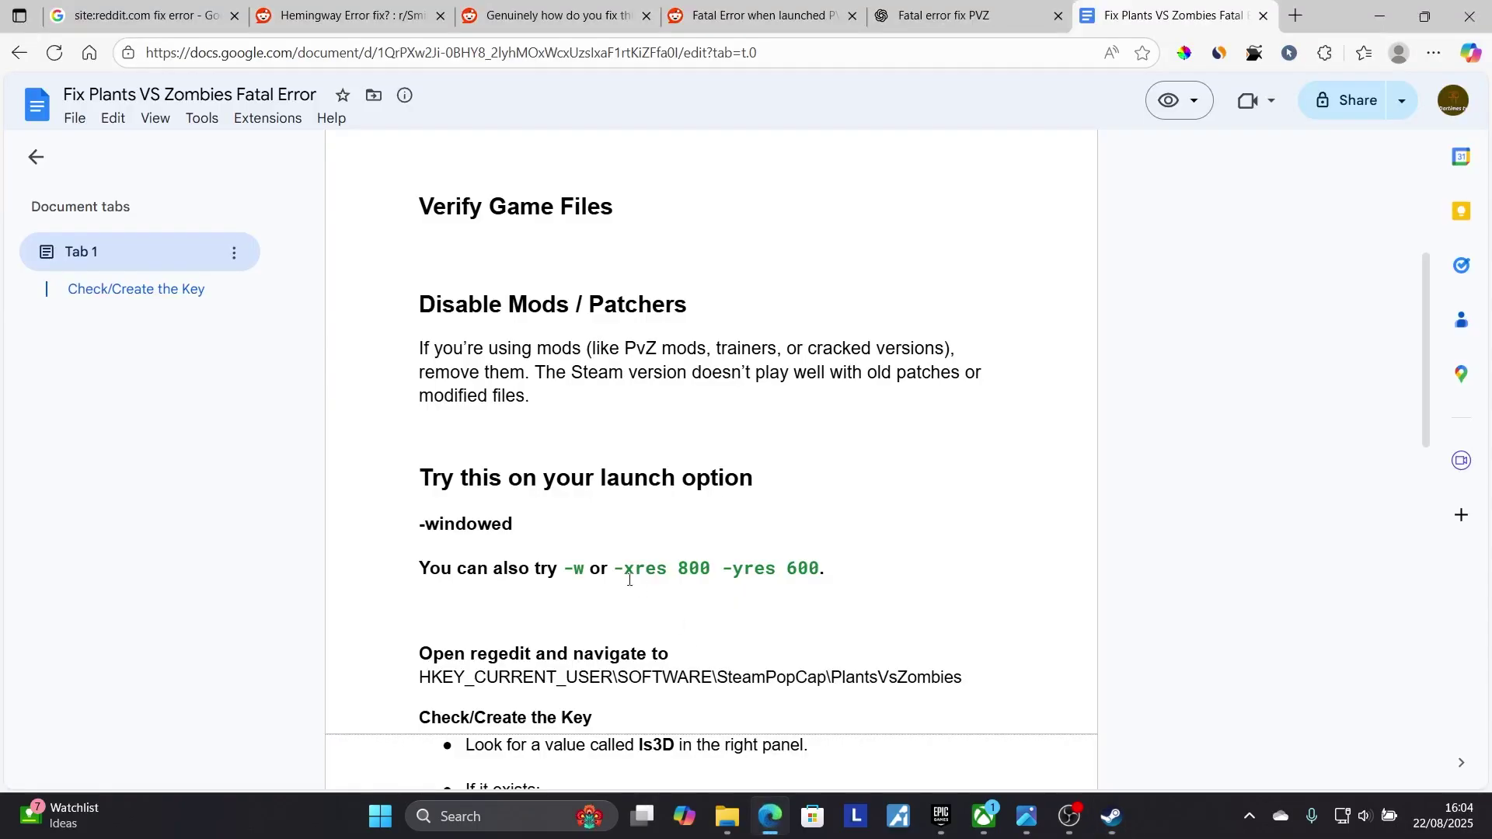
left_click(1379, 16)
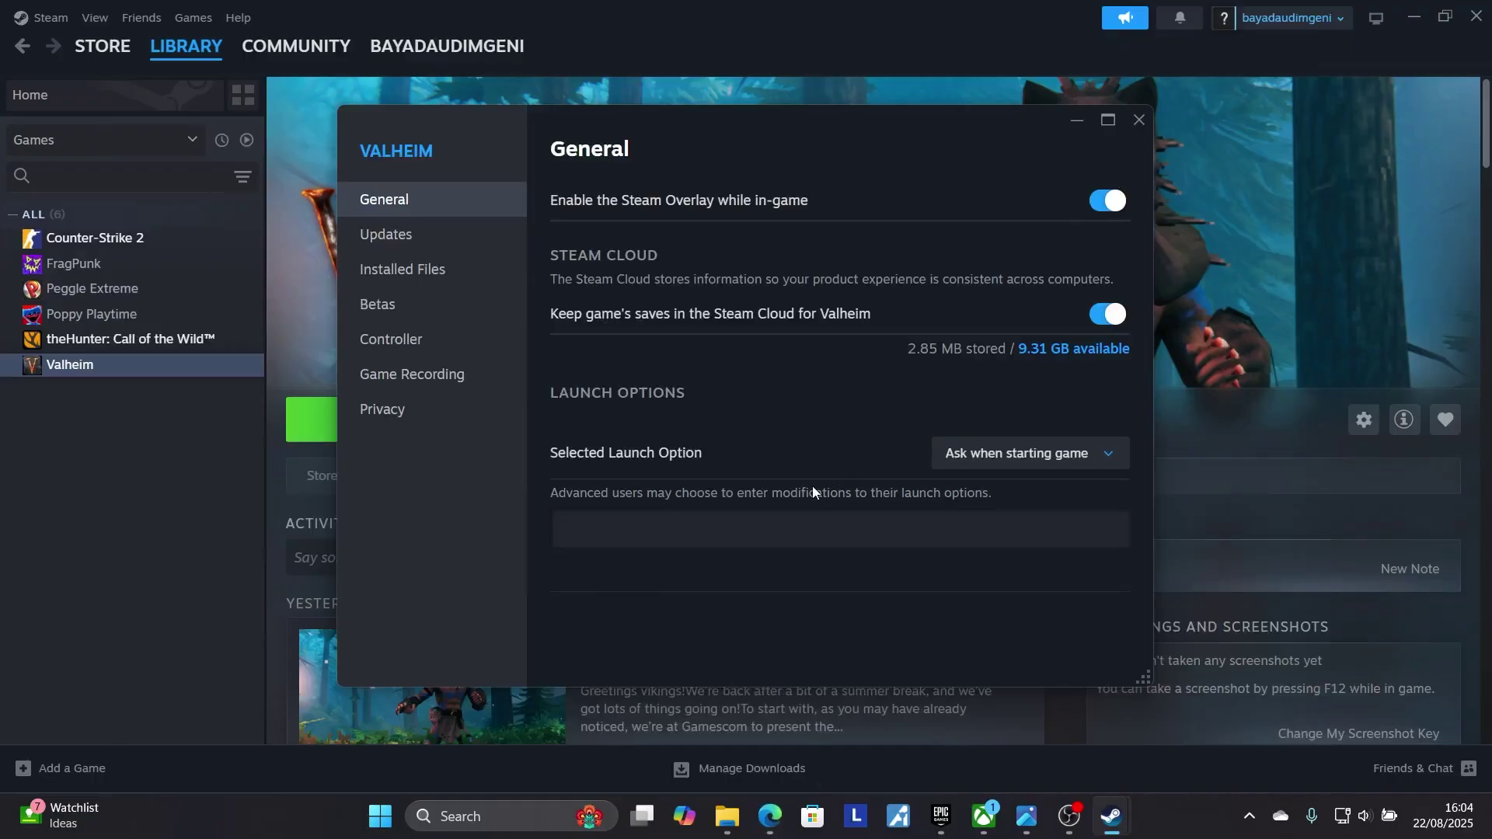
type("-windowed")
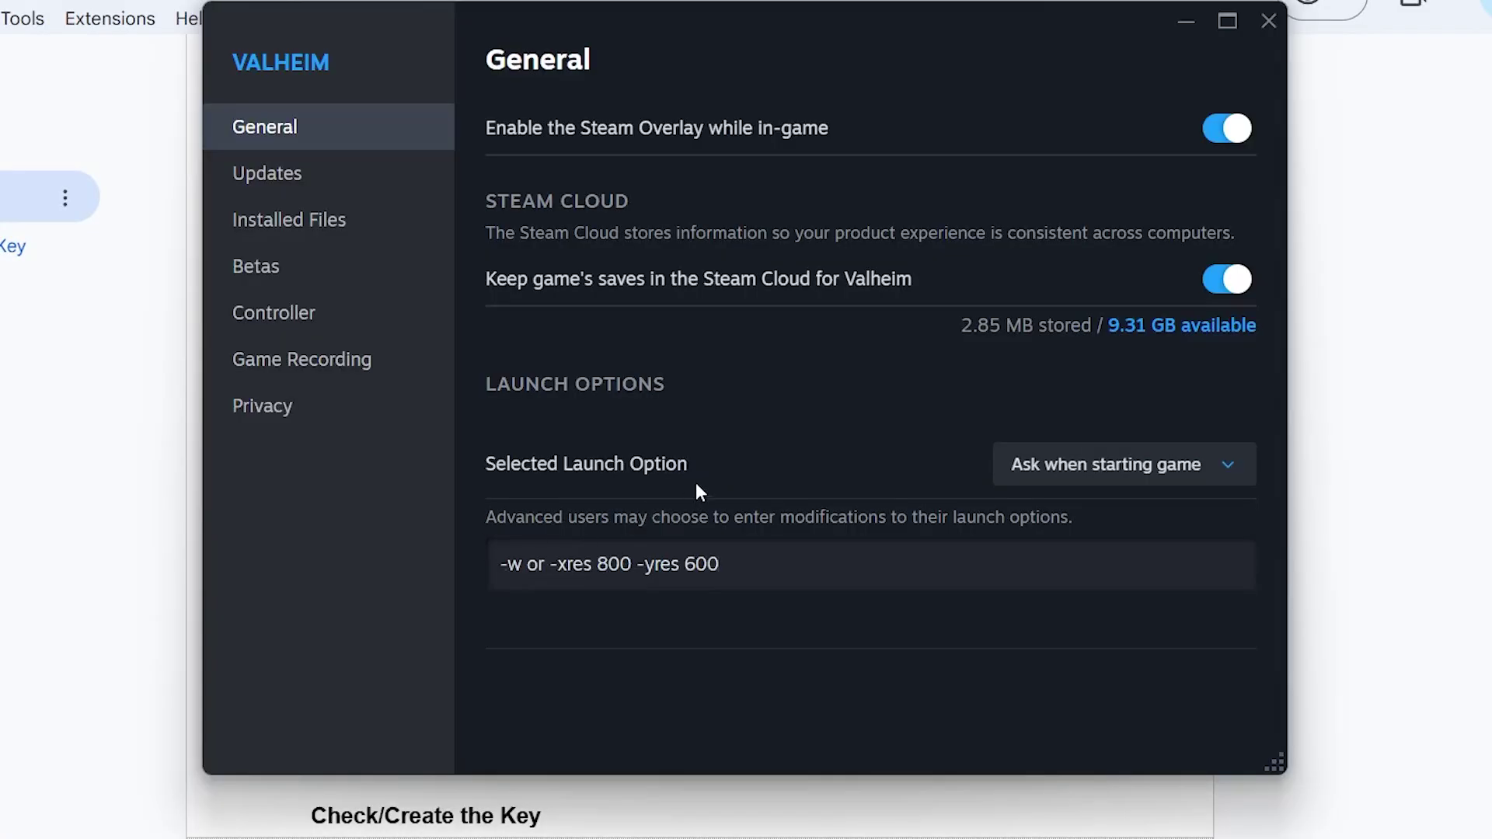
left_click_drag(723, 561, 272, 572)
key("BackSpace")
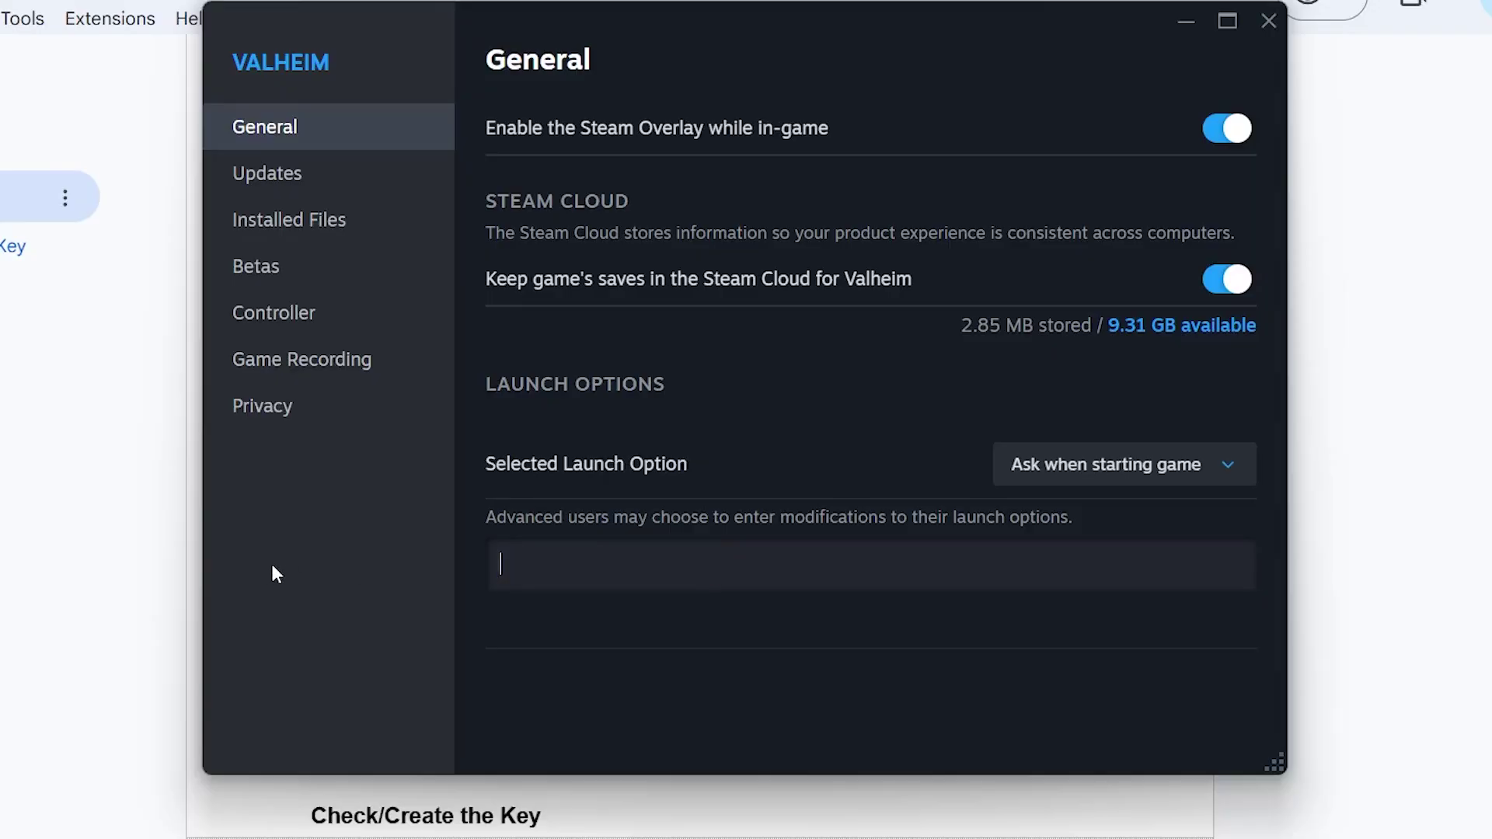
Step: Close Valheim's properties and scroll the guide to its regedit step for the Is3D value
left_click(1268, 21)
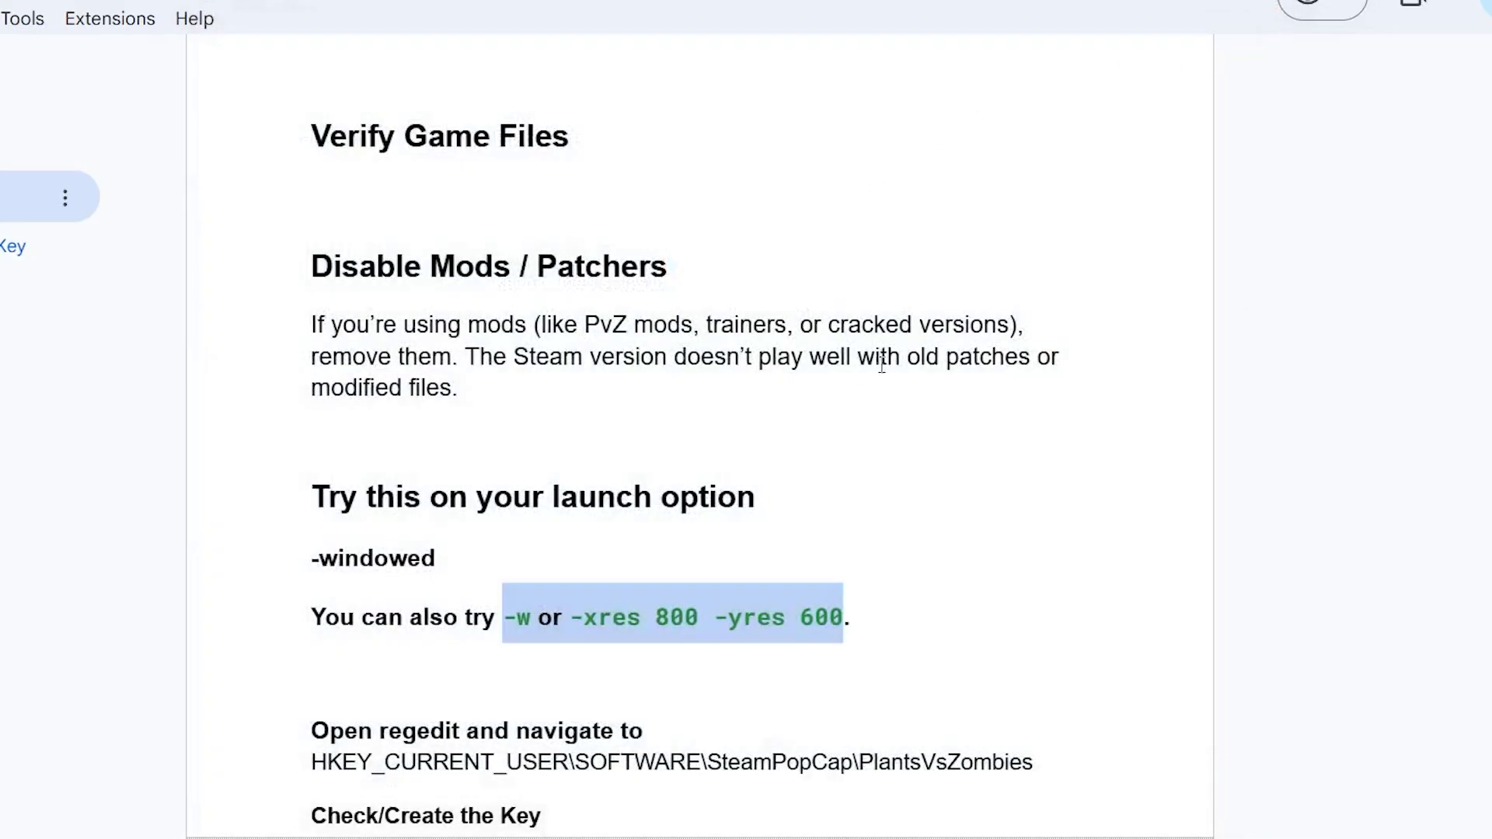
scroll(880, 365, "down", 6)
scroll(882, 376, "up", 3)
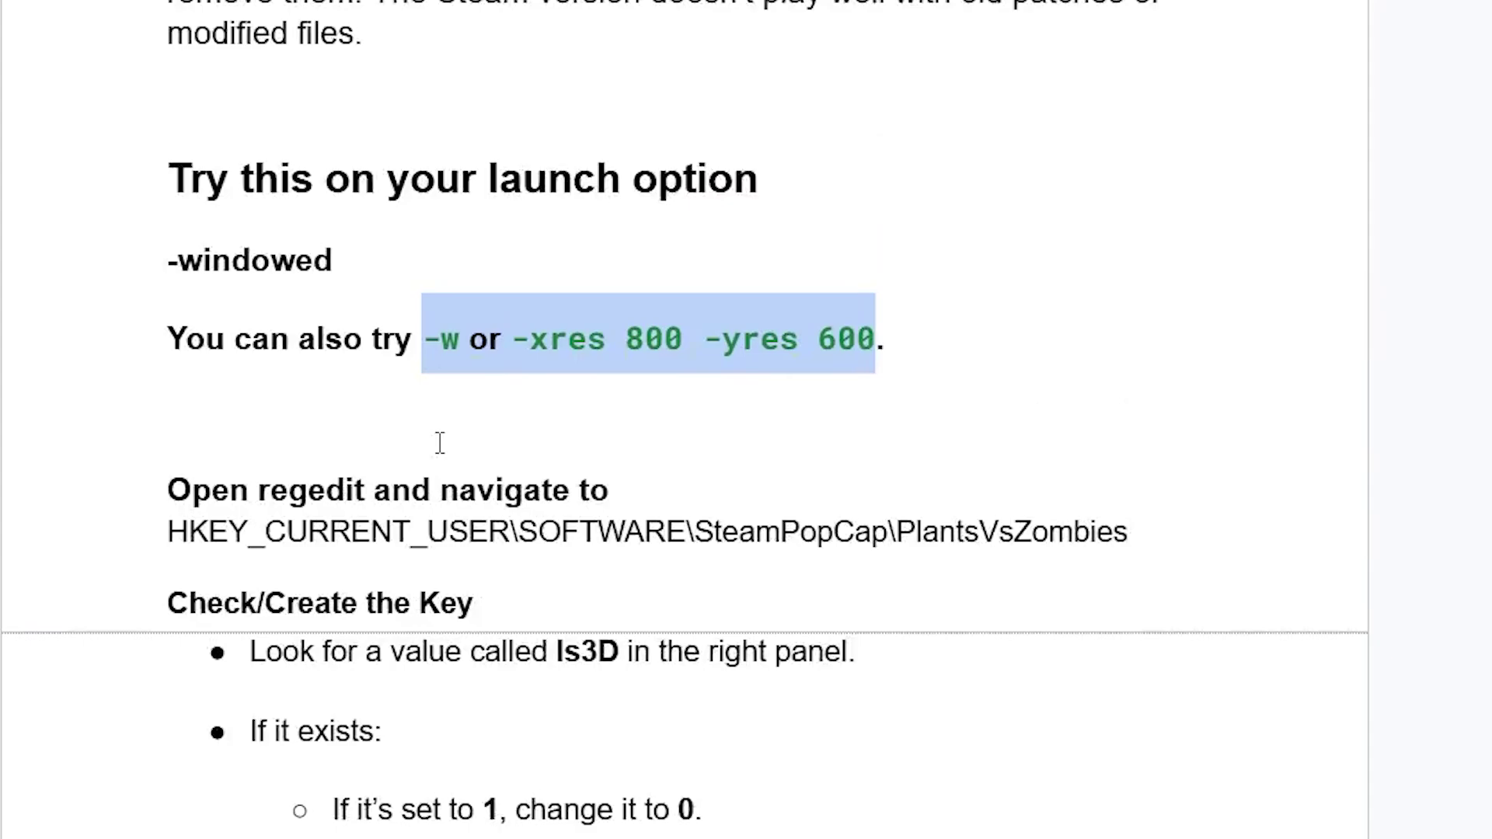
scroll(460, 442, "down", 2)
left_click(190, 368)
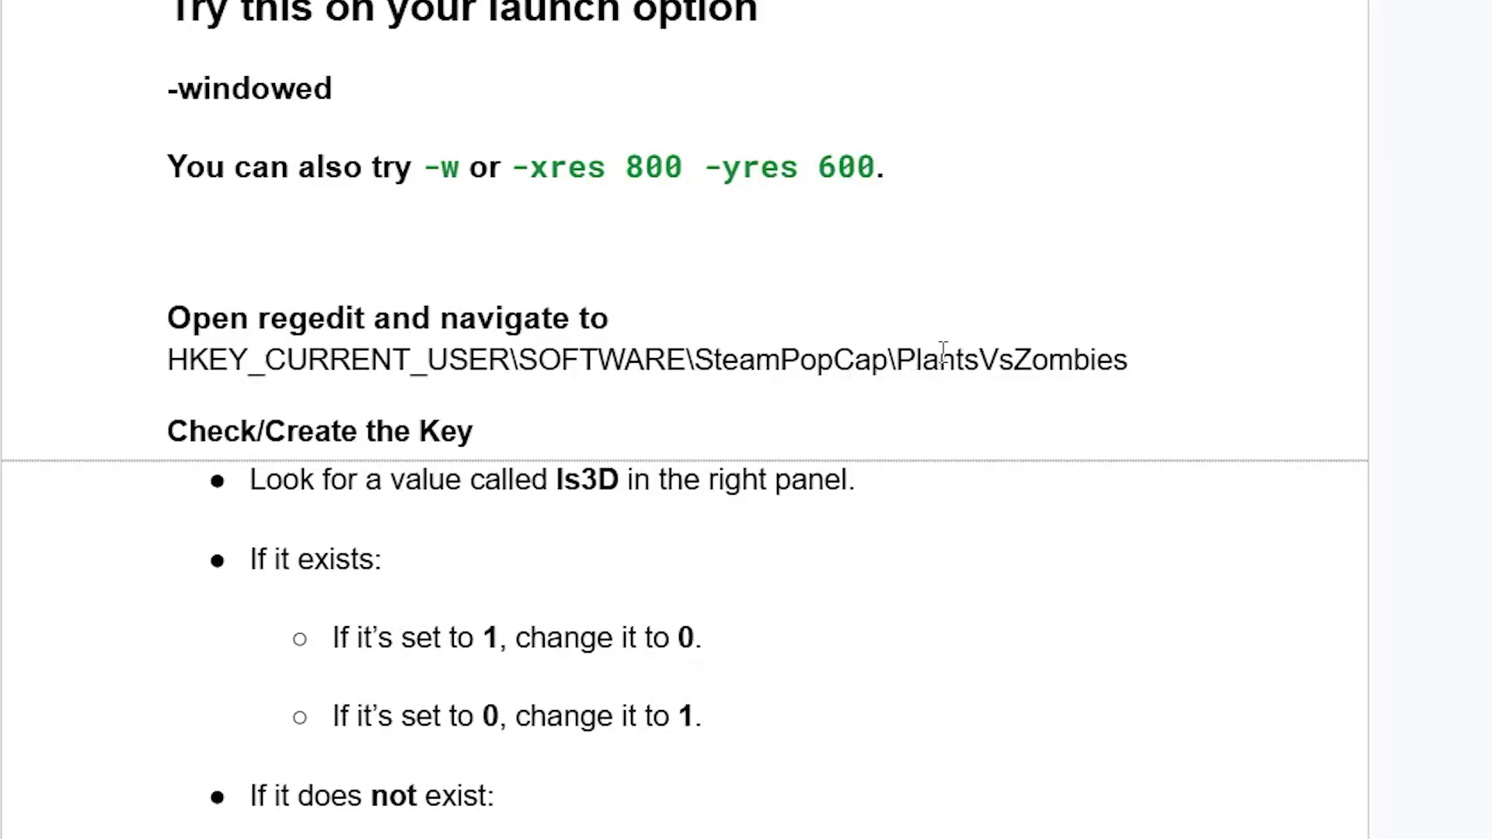
scroll(955, 352, "down", 2)
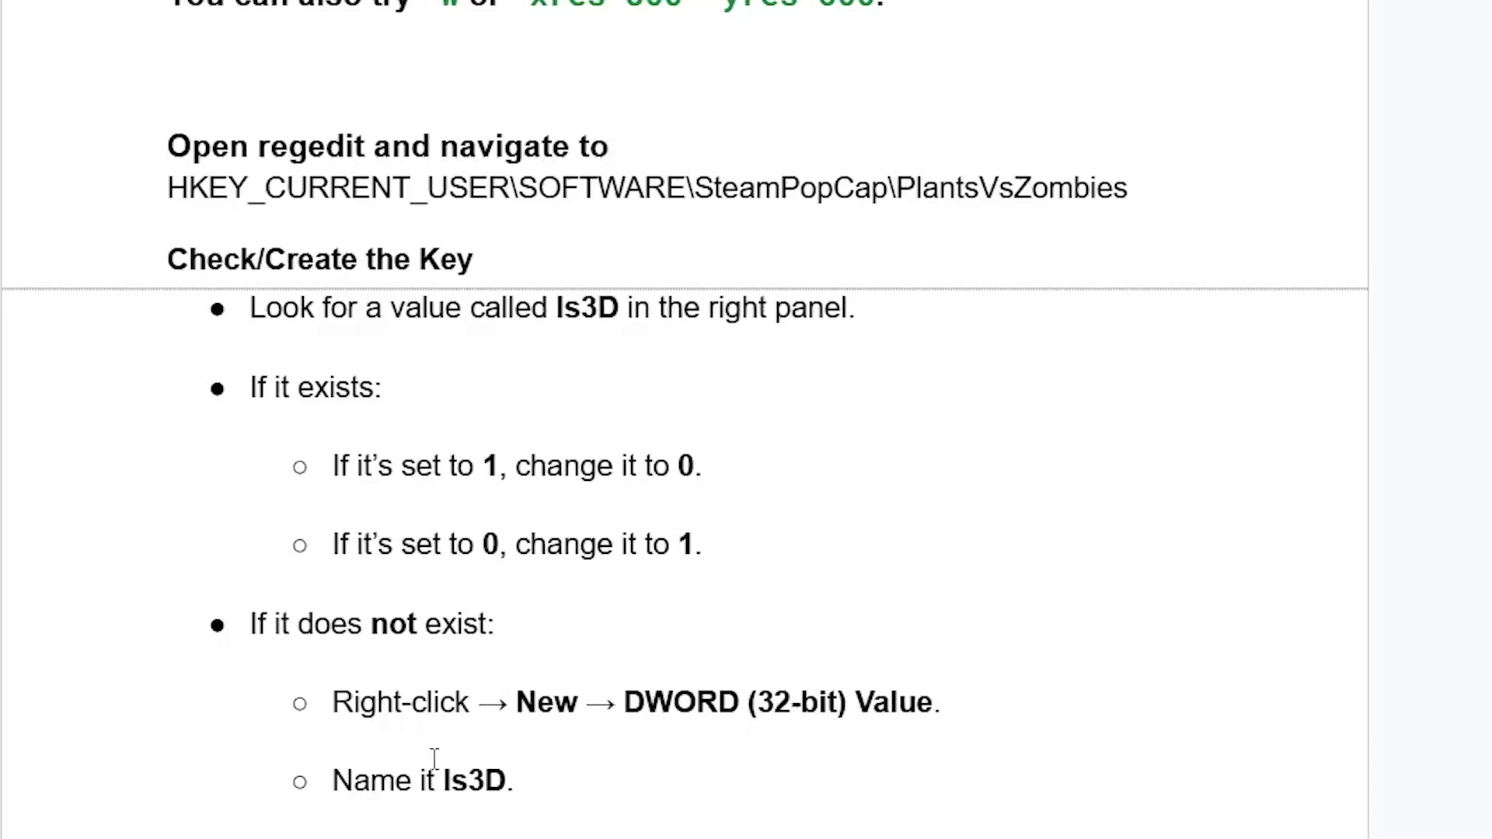
scroll(431, 769, "down", 3)
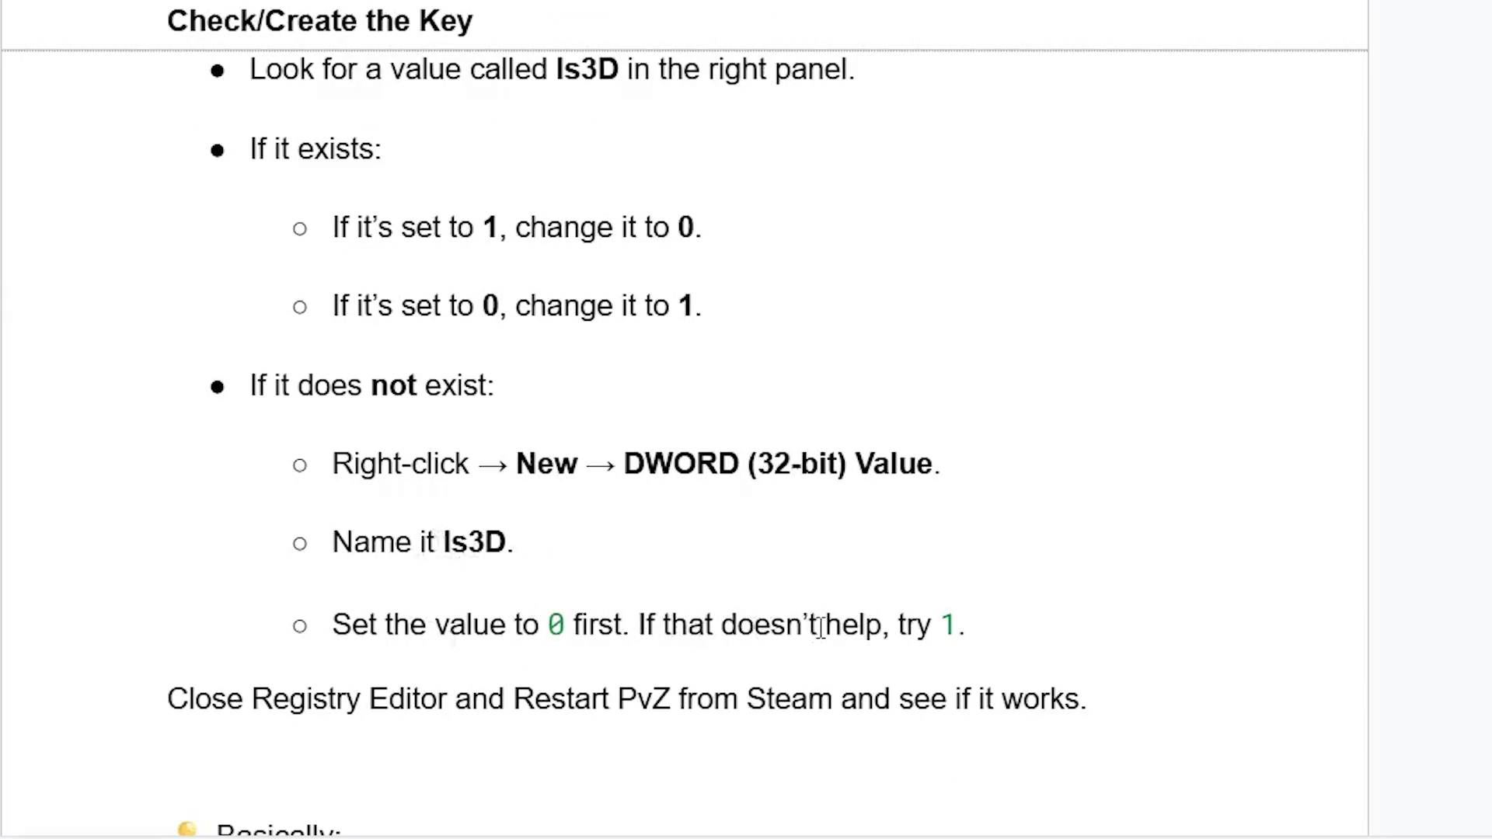
scroll(847, 621, "down", 4)
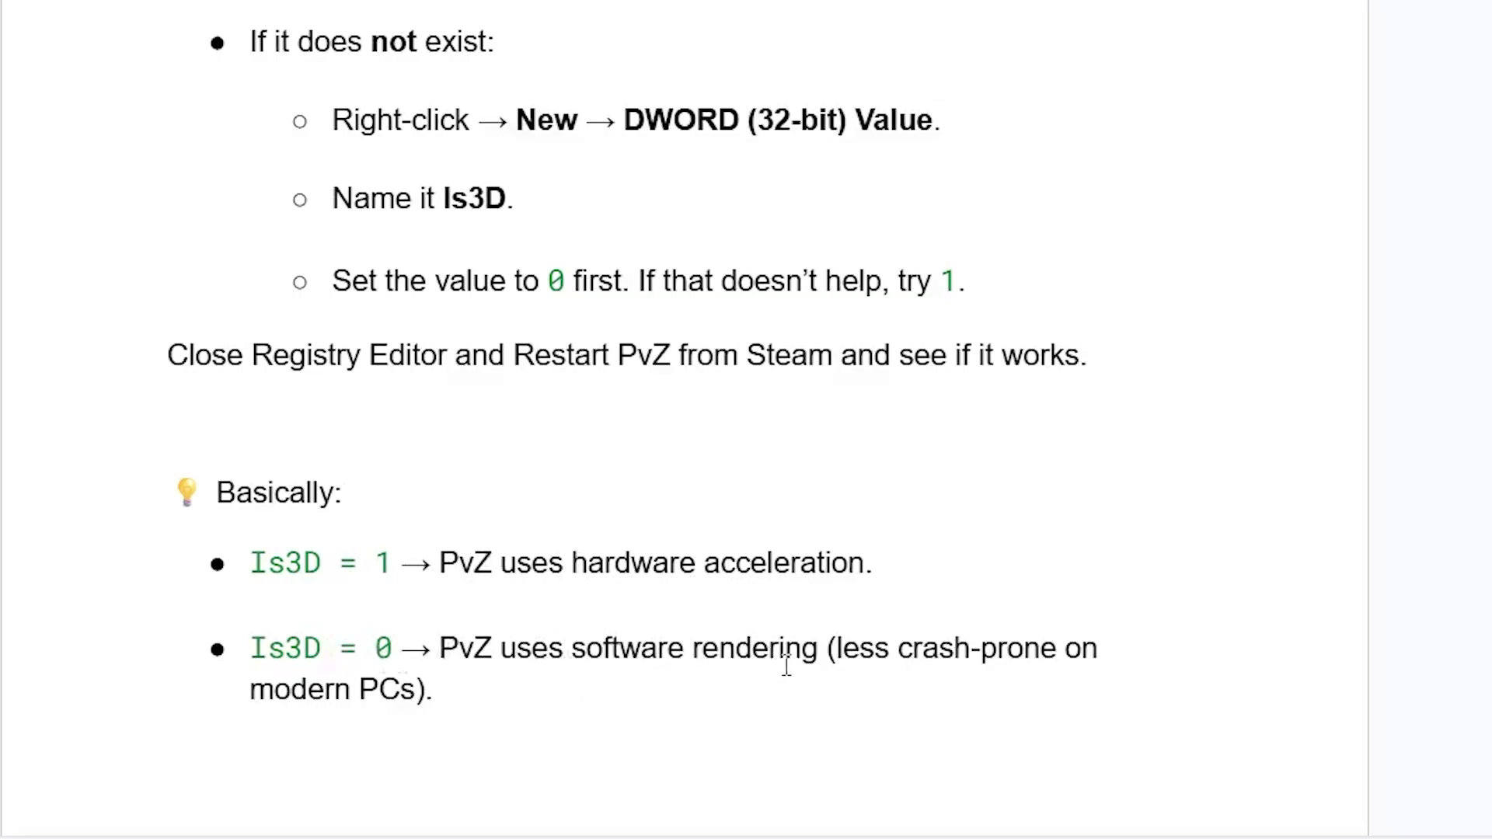
scroll(643, 553, "up", 5)
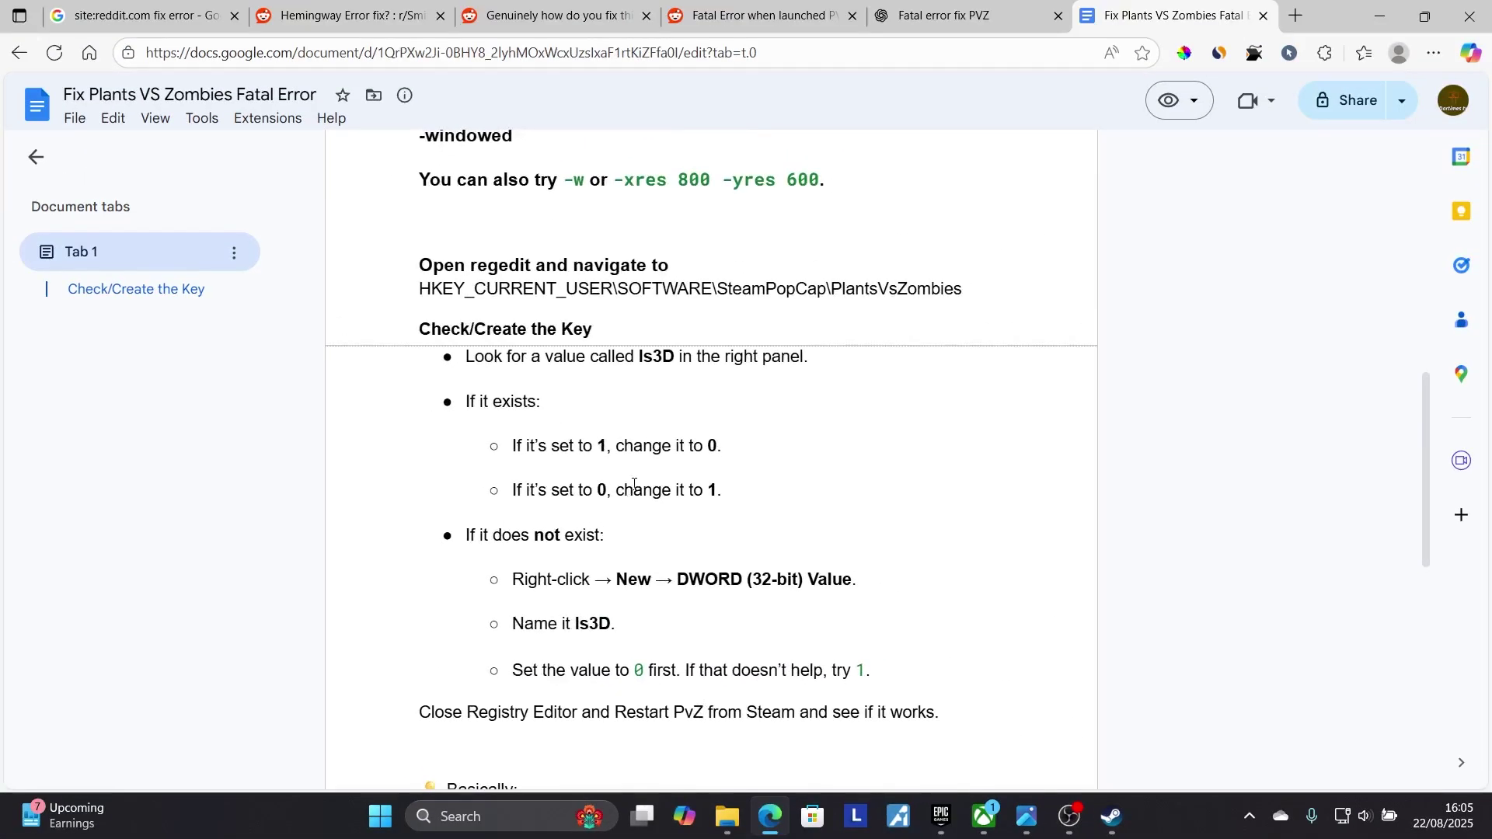
Step: Launch Registry Editor by running regedit from the Win+R prompt
key("super+r")
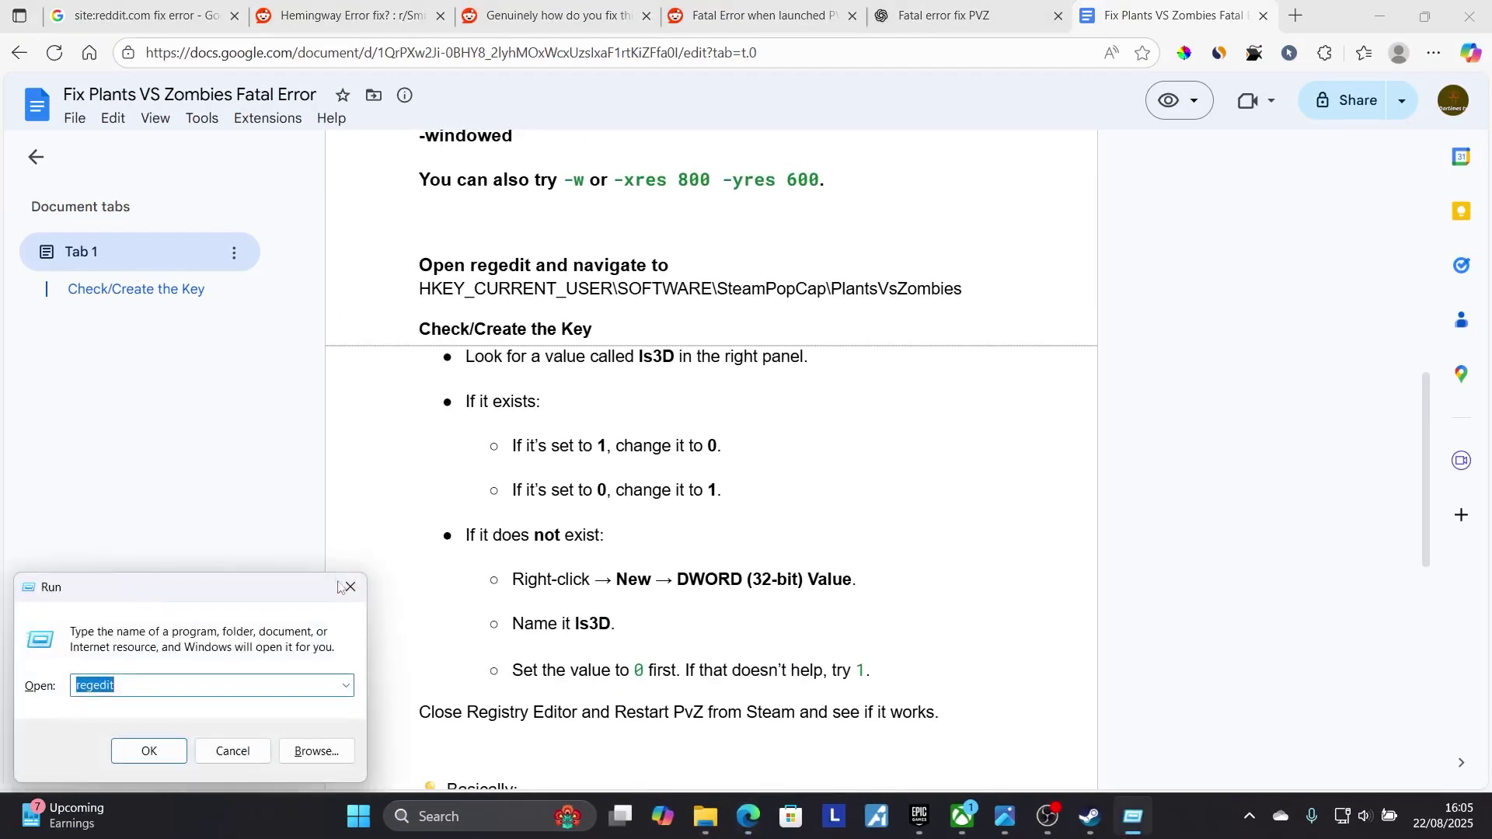
left_click(172, 689)
left_click(149, 751)
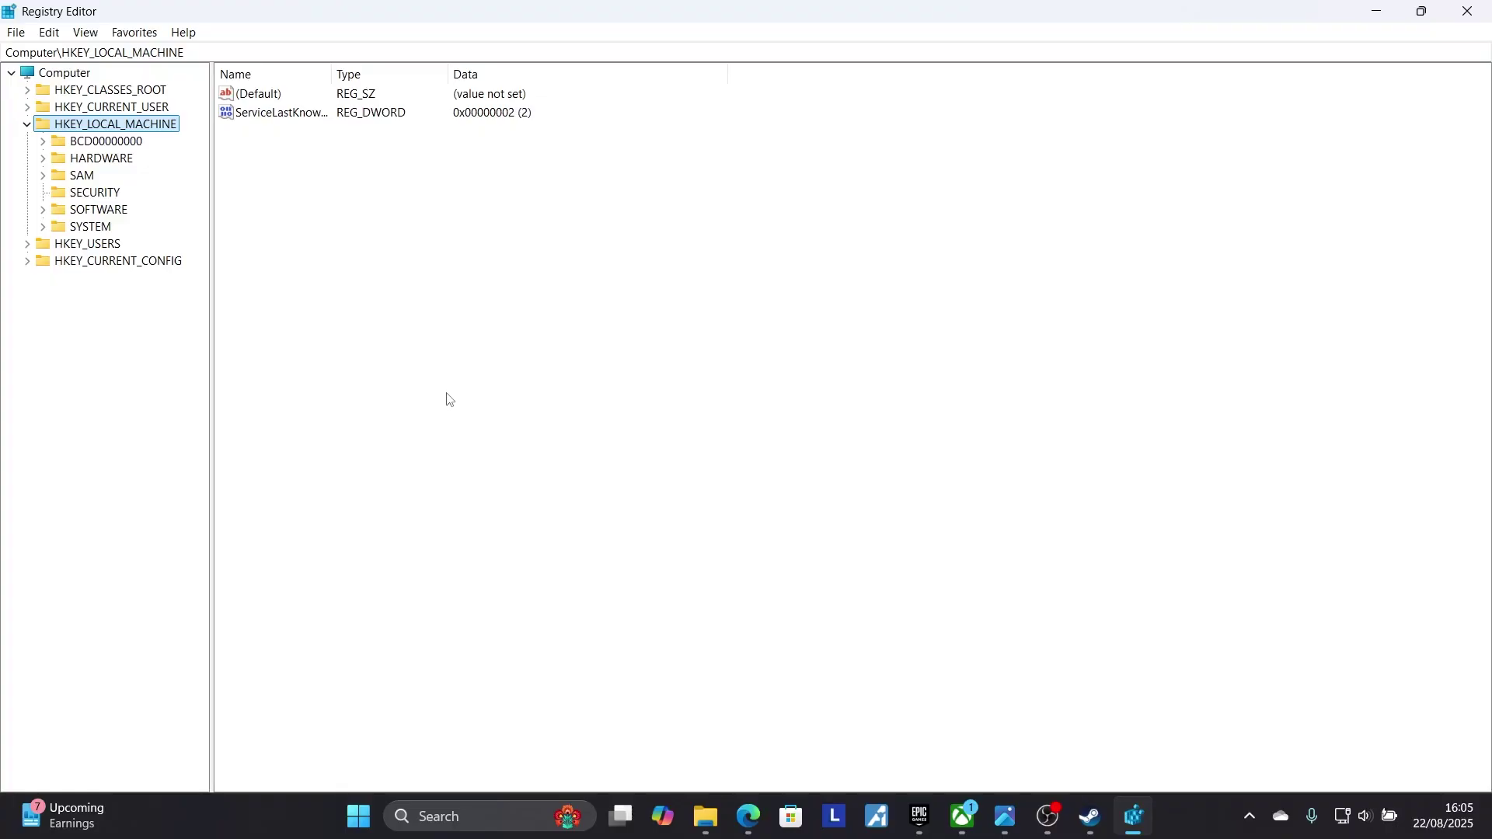
Step: Collapse HKEY_LOCAL_MACHINE and expand HKEY_CURRENT_USER > Software, checking the guide alongside
left_click(27, 125)
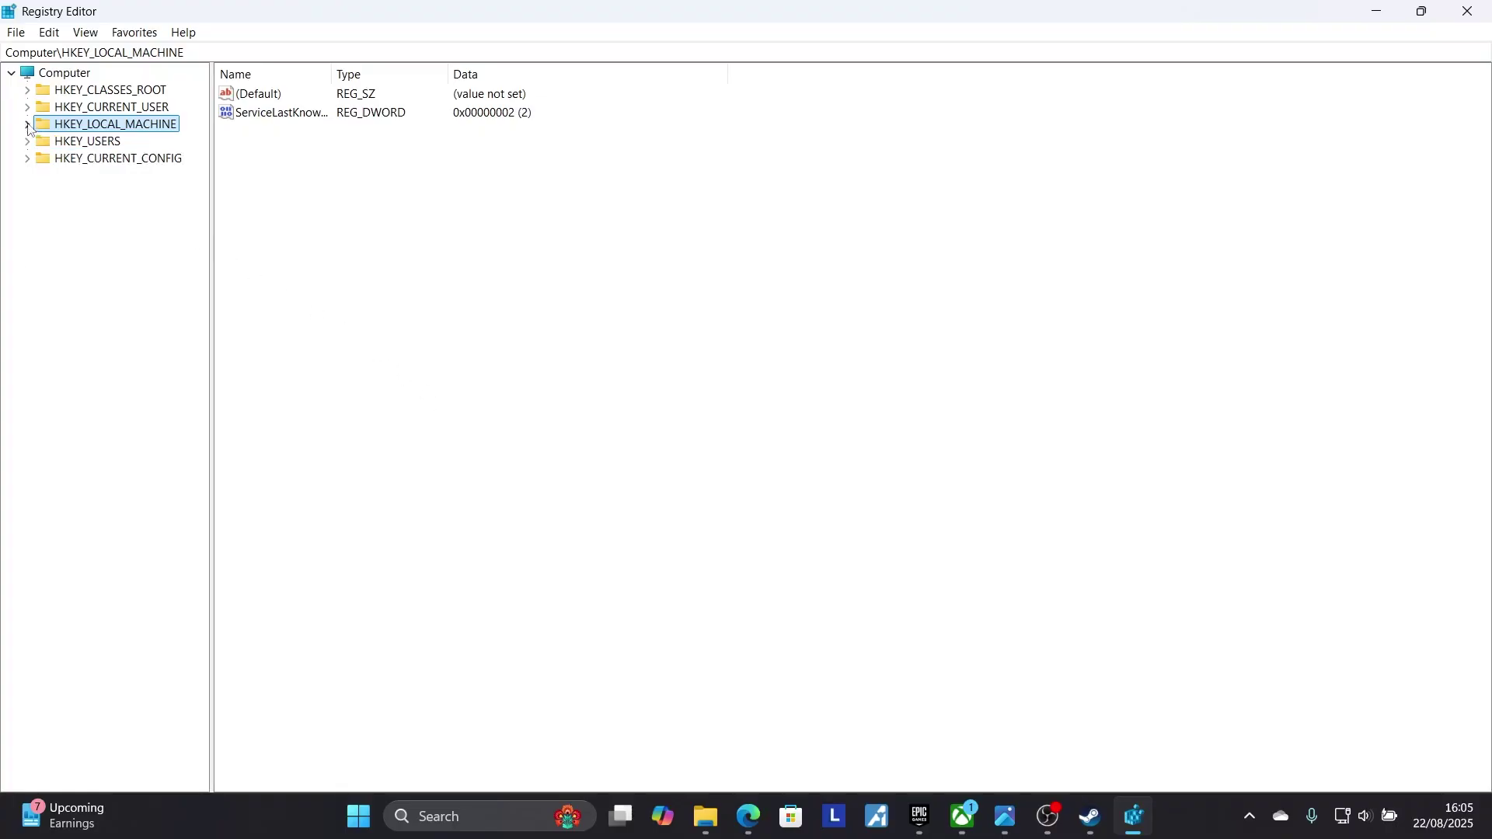
left_click(27, 108)
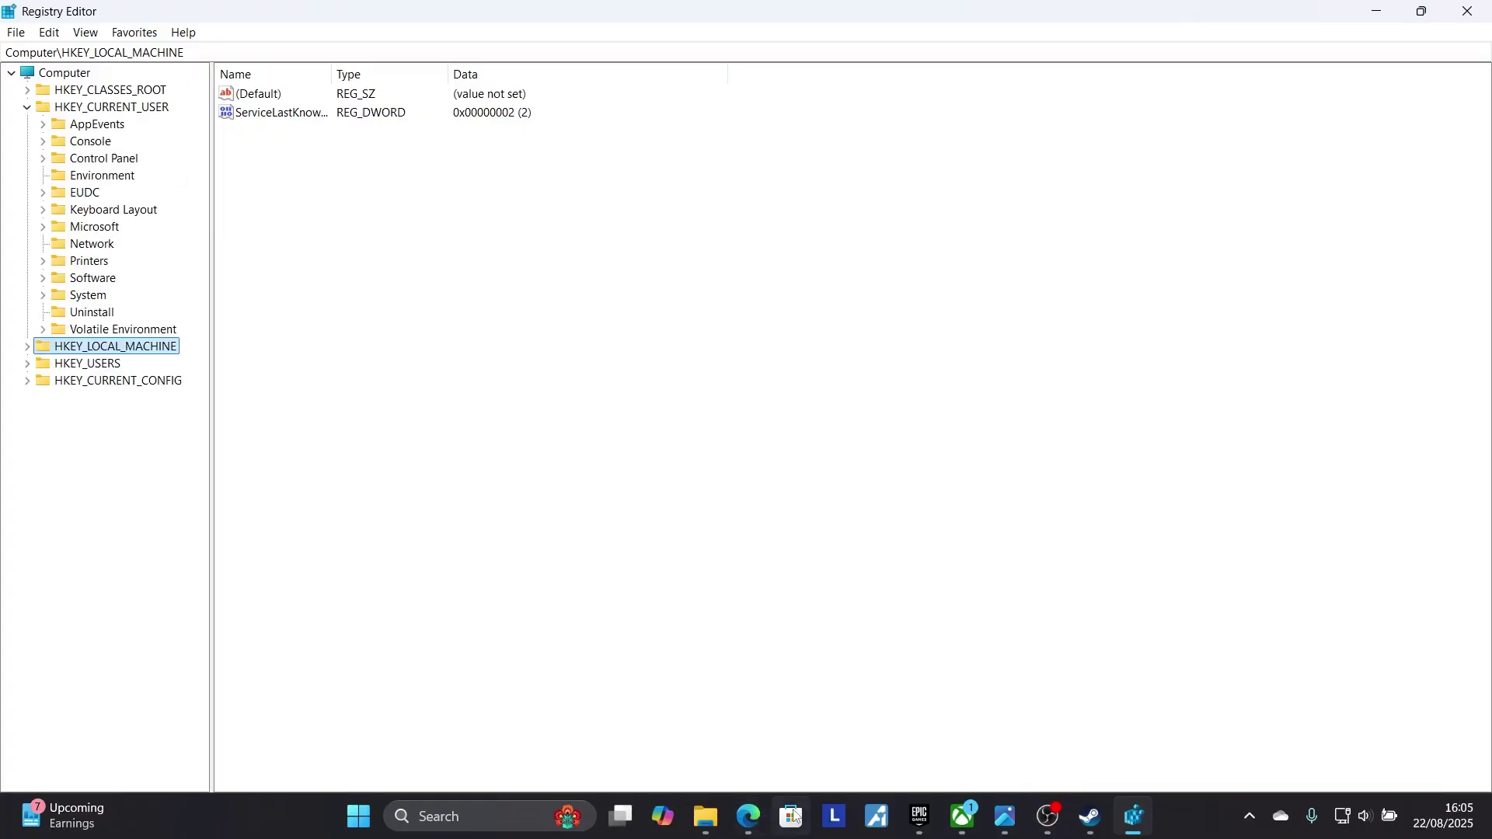
left_click(748, 815)
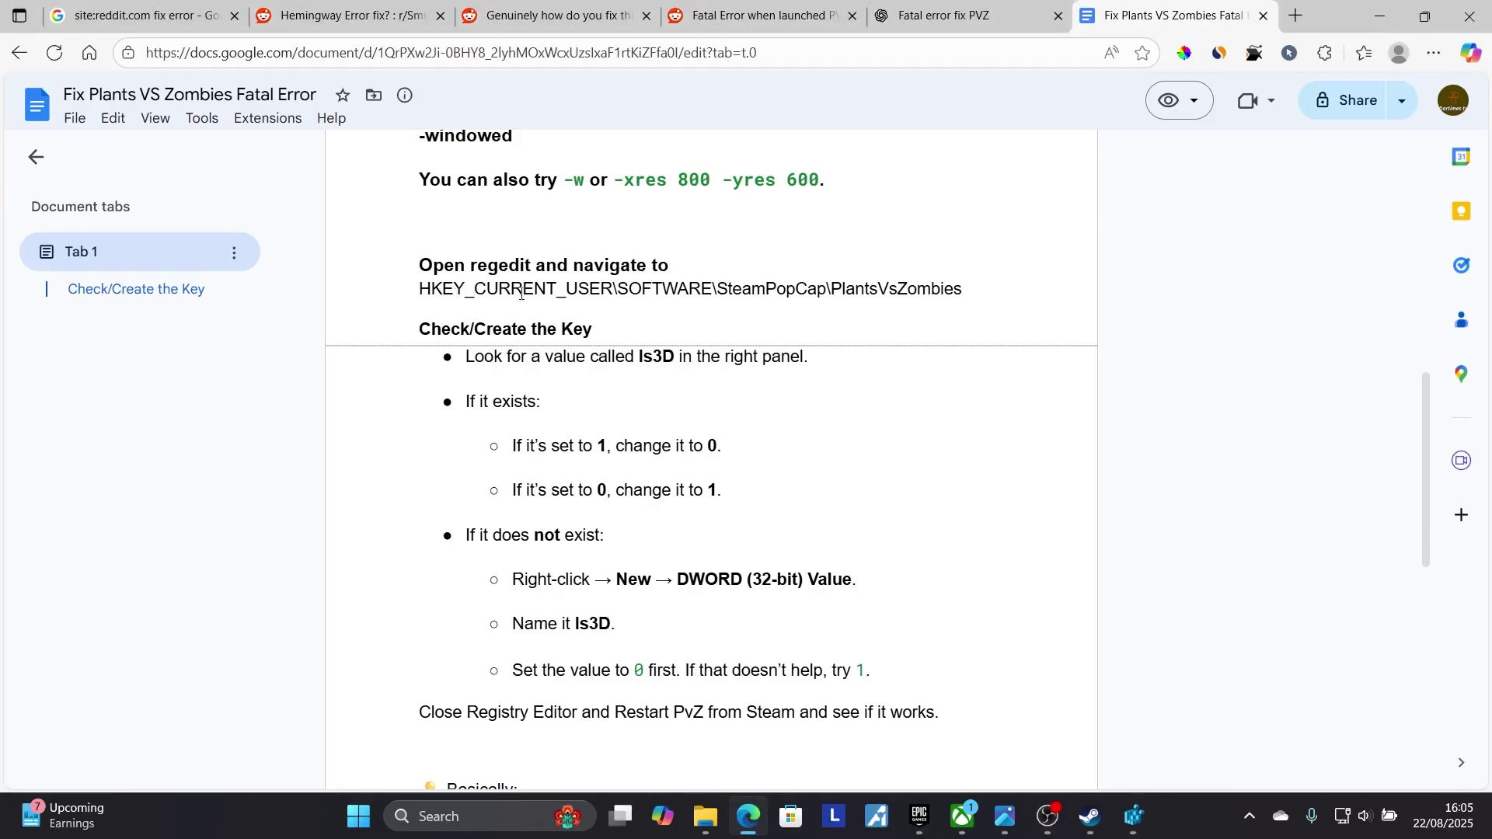
left_click(1132, 816)
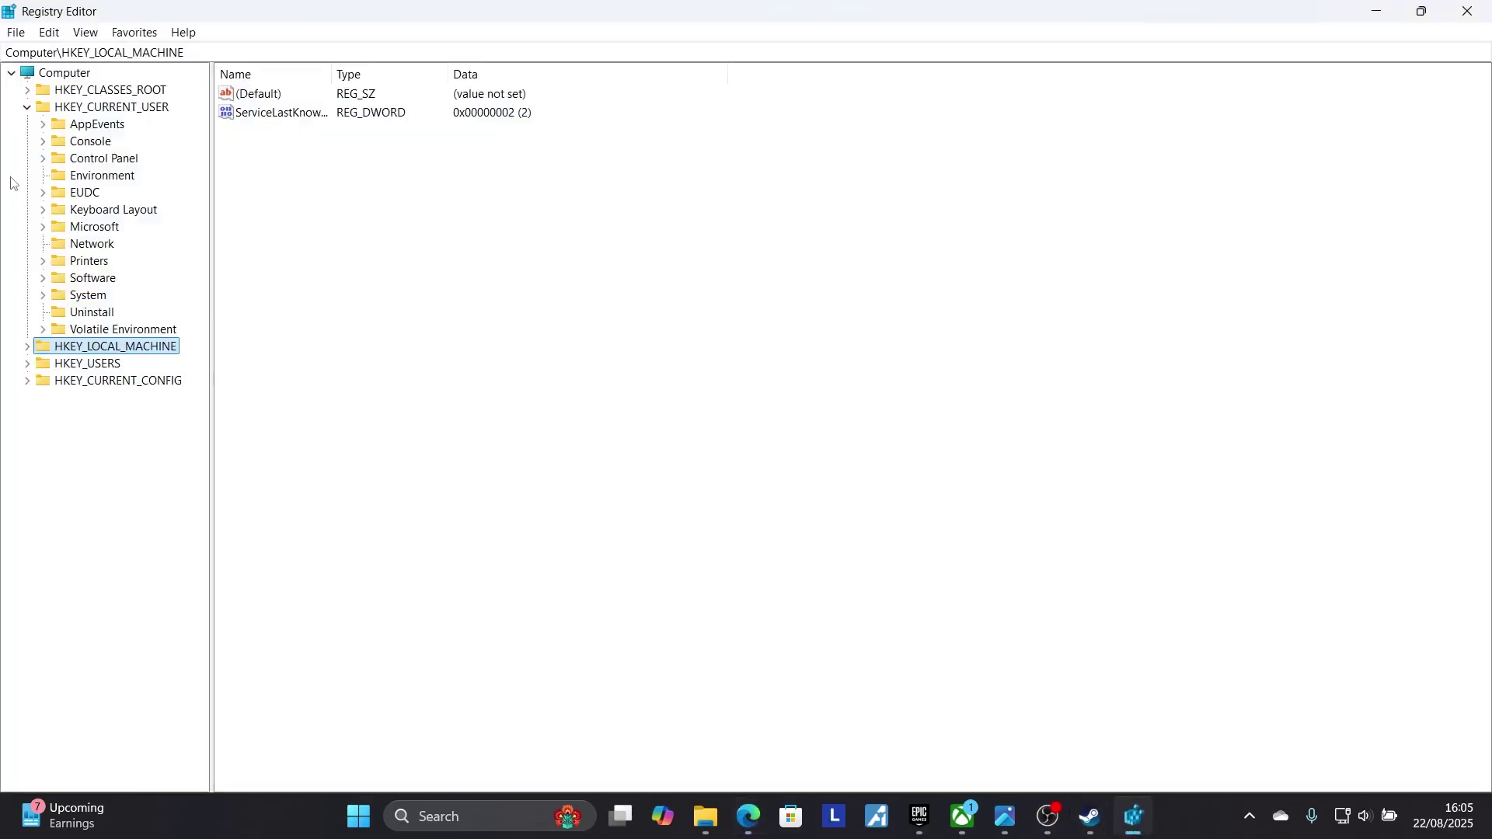
left_click(42, 279)
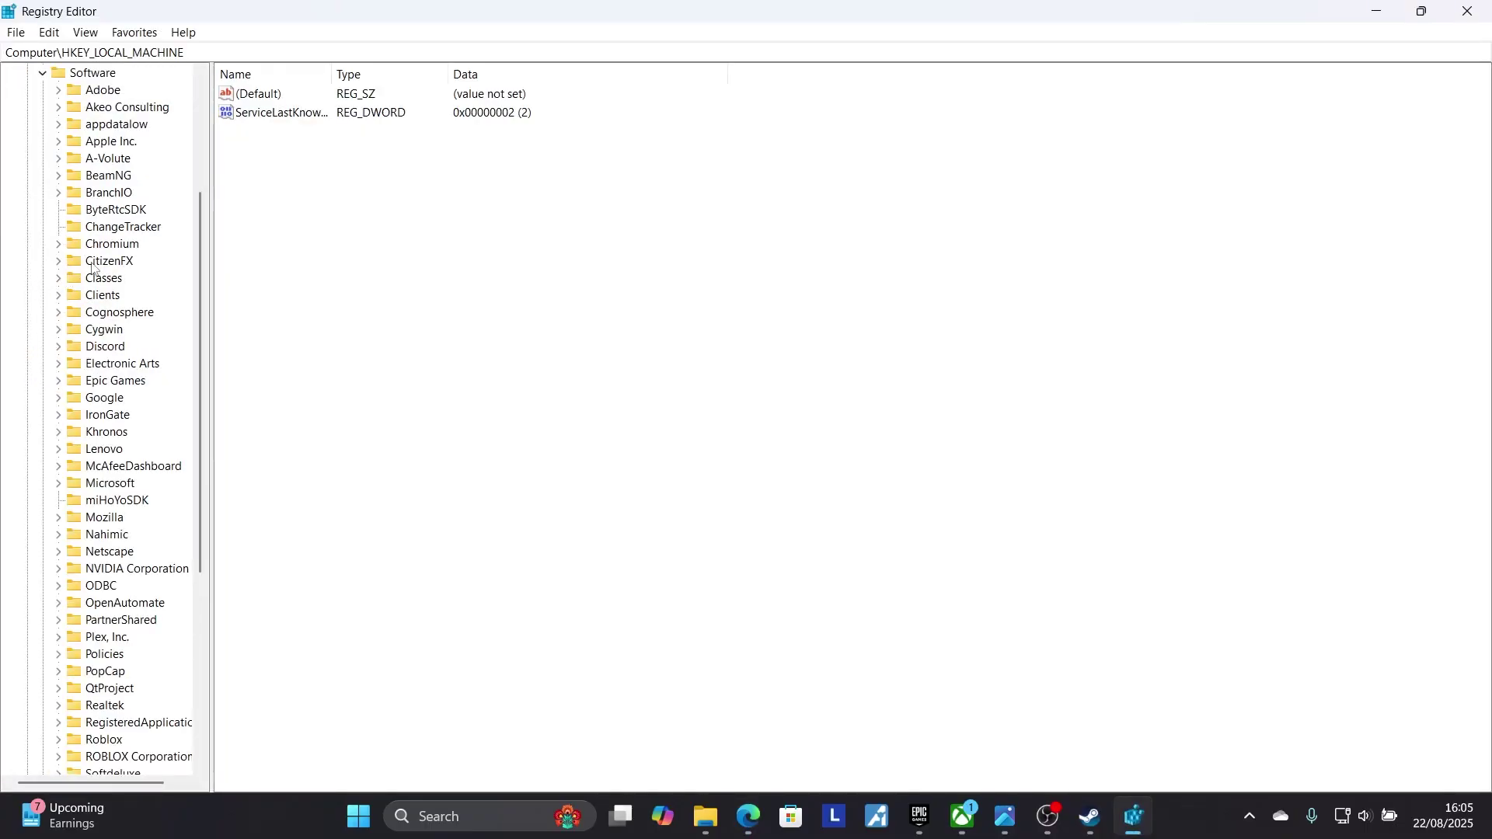
left_click(748, 816)
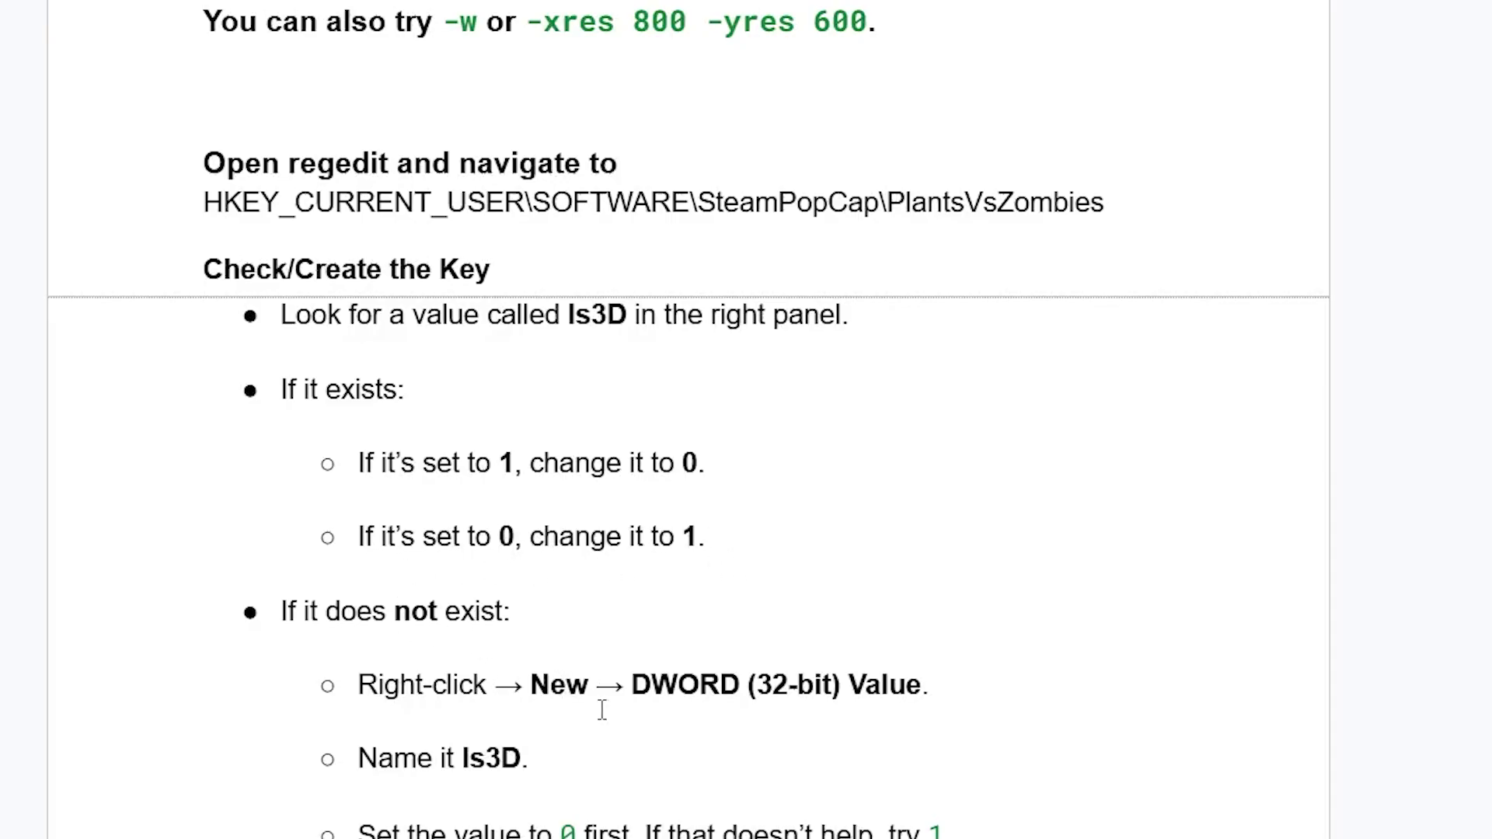
Step: Highlight the guide's HKEY_CURRENT_USER\SOFTWARE\SteamPopCap\PlantsVsZombies path line, then return to Registry Editor
scroll(699, 629, "down", 2)
scroll(710, 624, "down", 1)
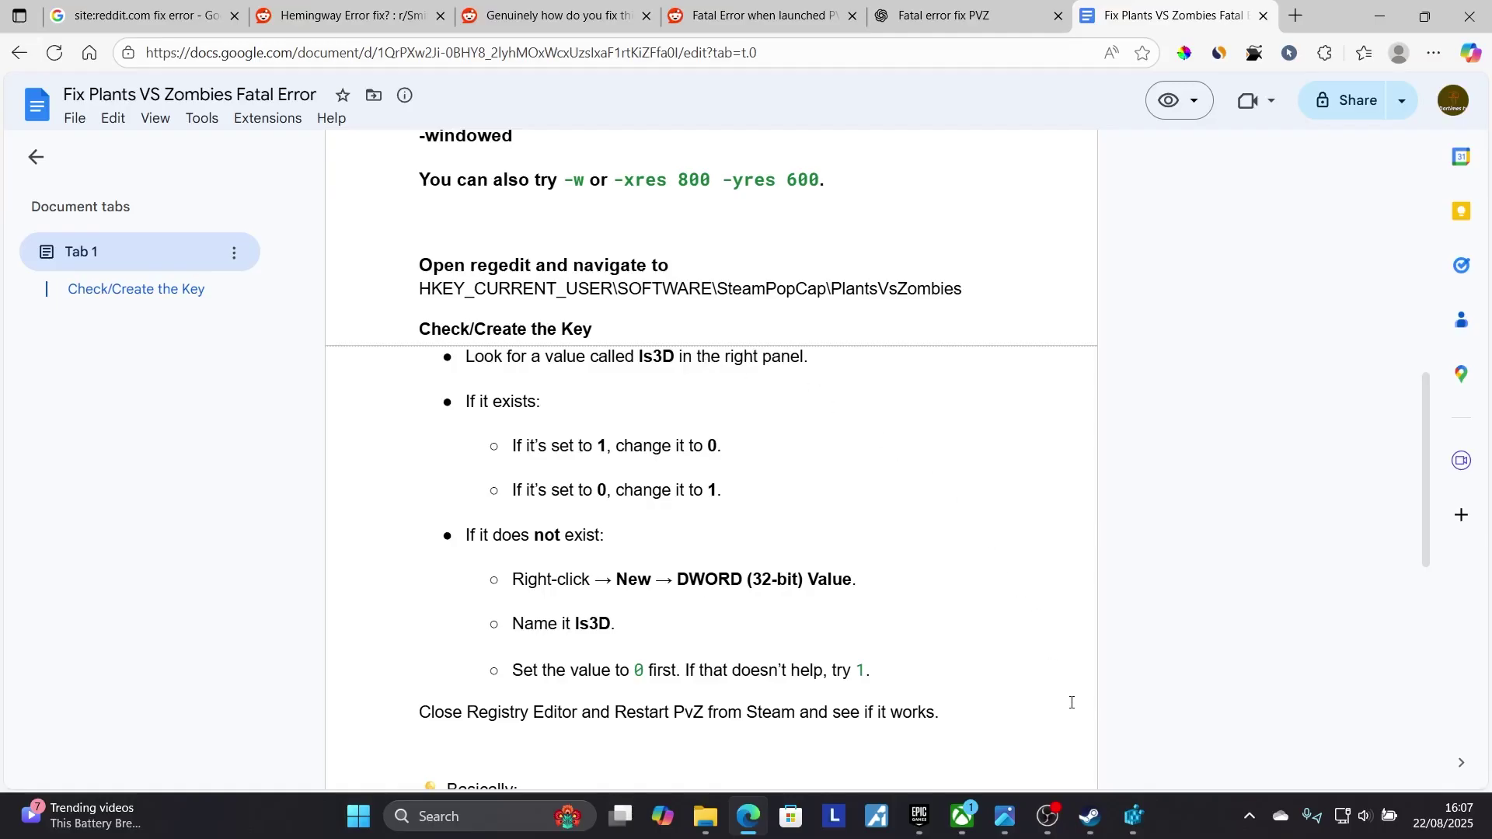
key("alt+Tab")
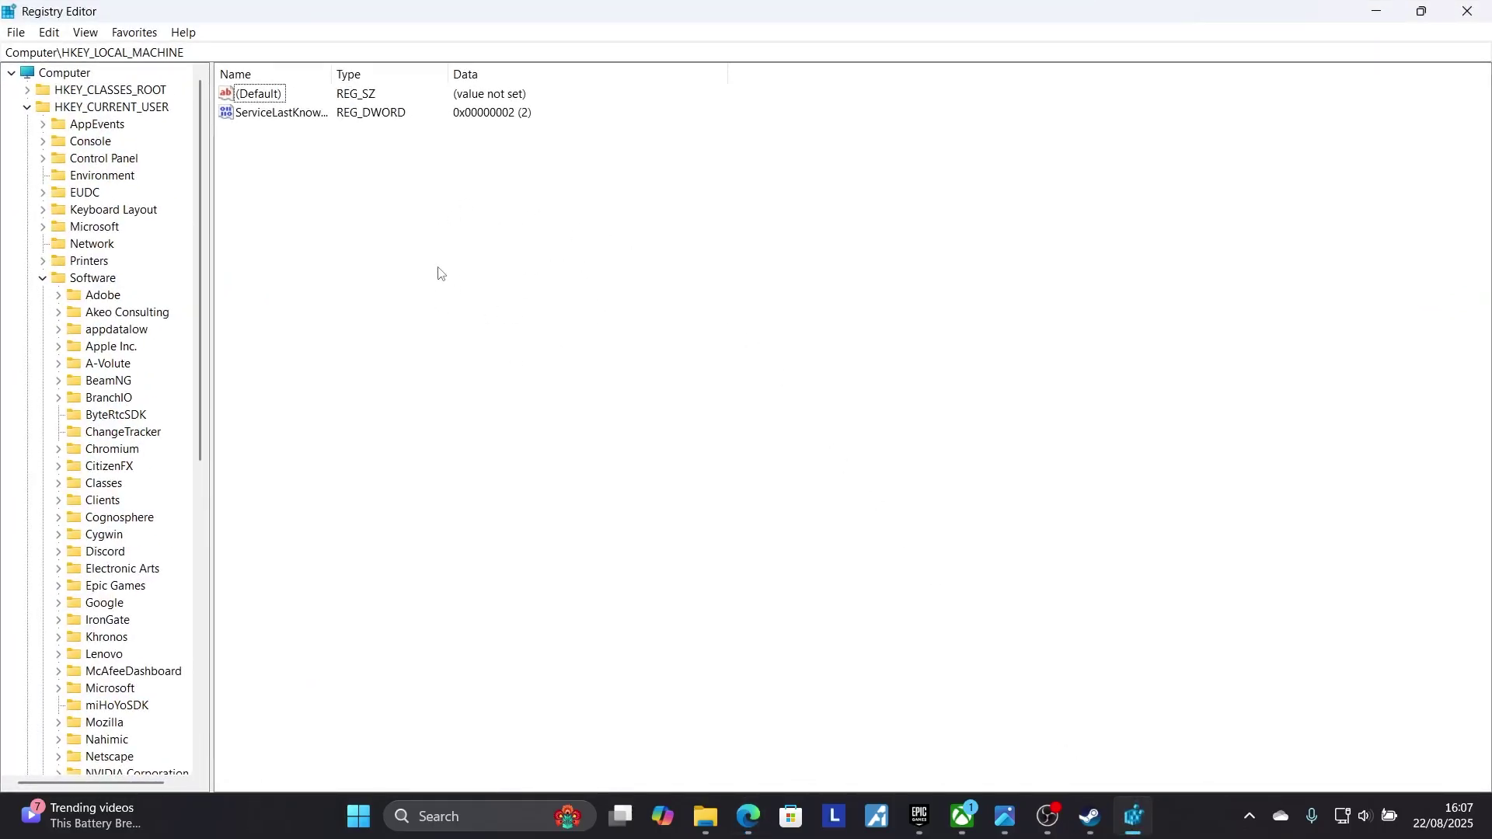
left_click(749, 816)
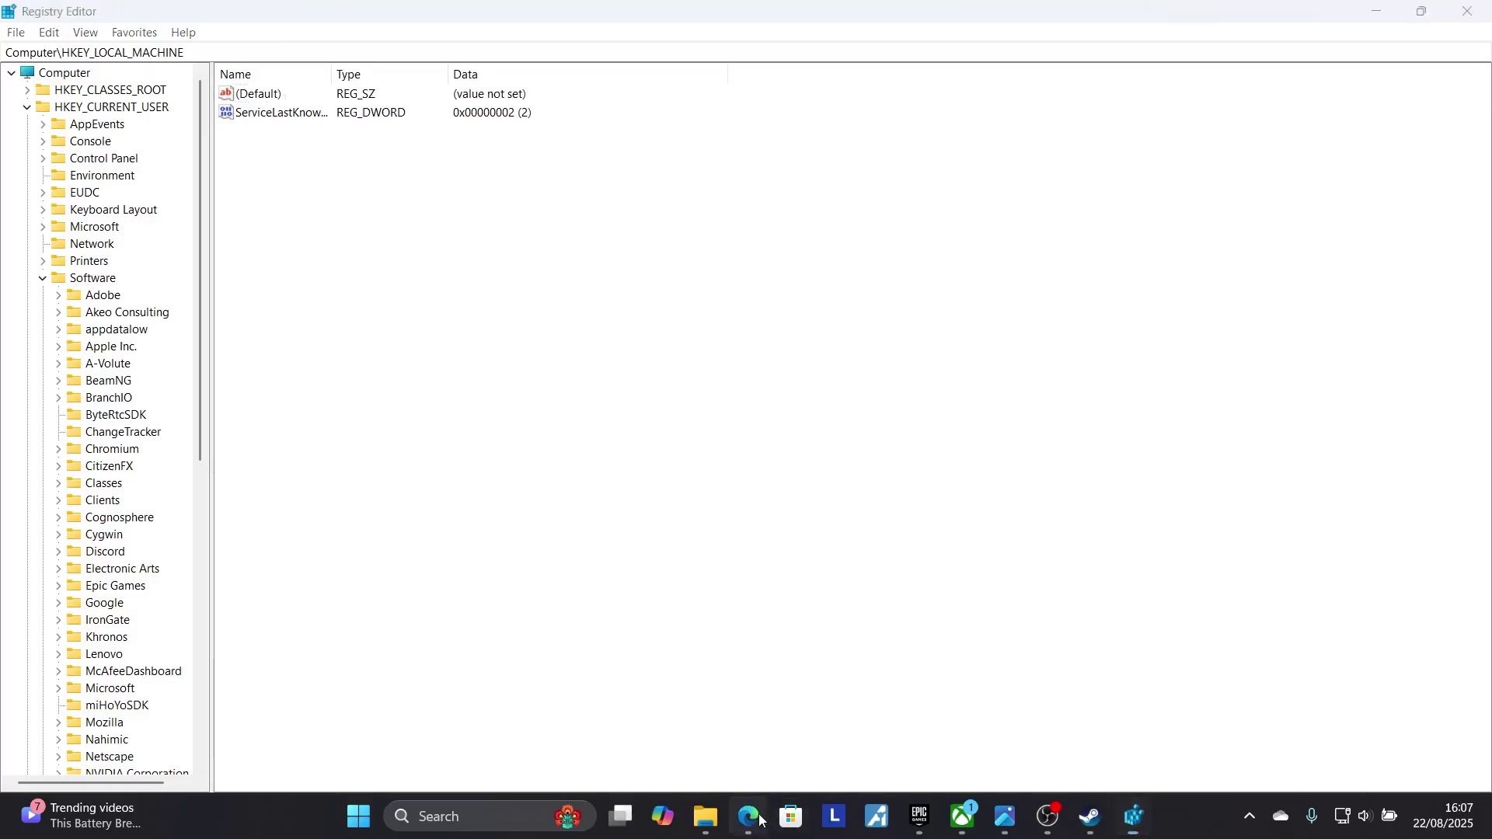
left_click_drag(409, 290, 976, 288)
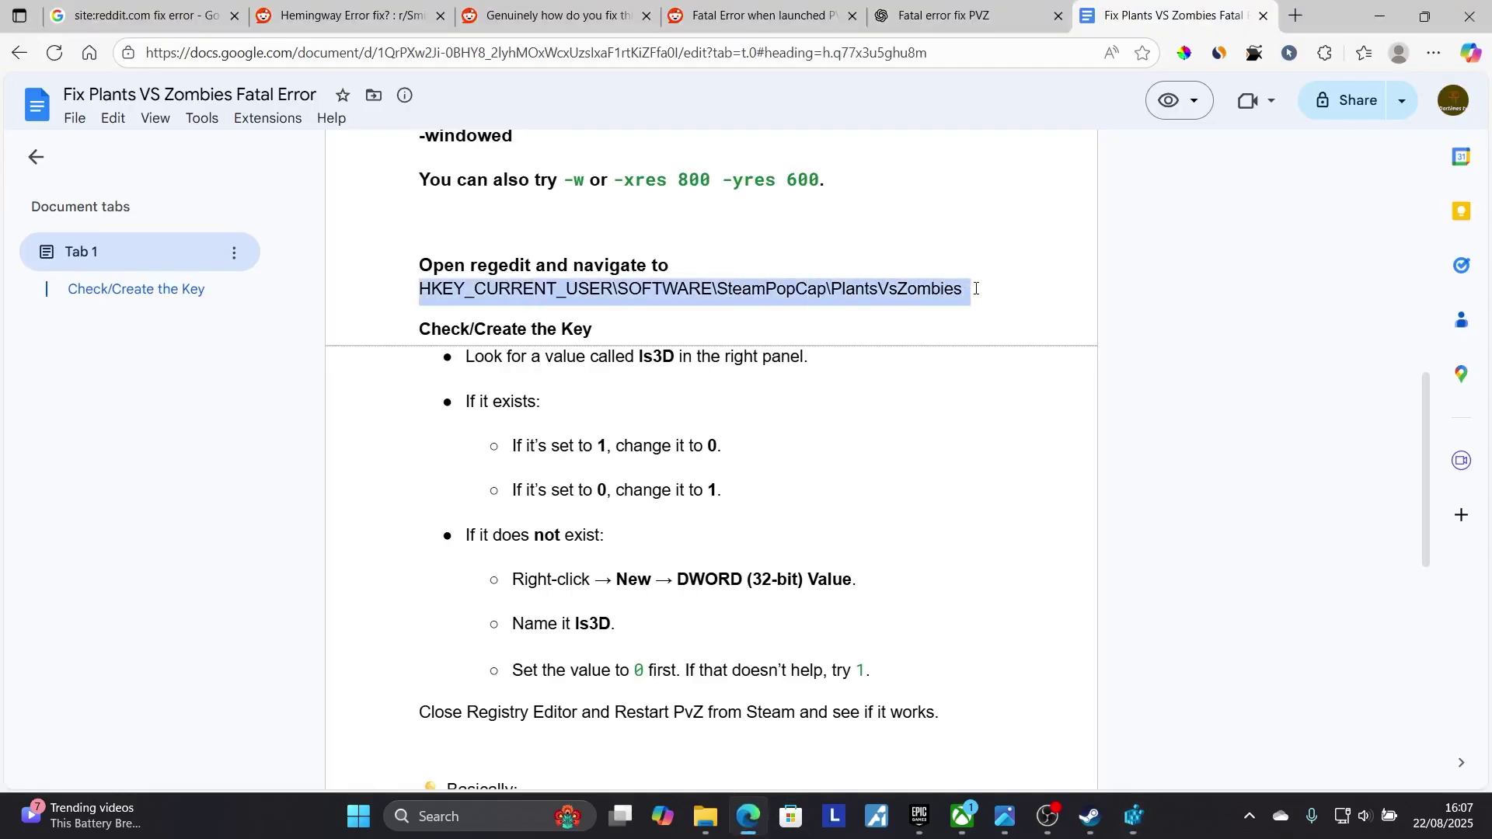
left_click(1134, 816)
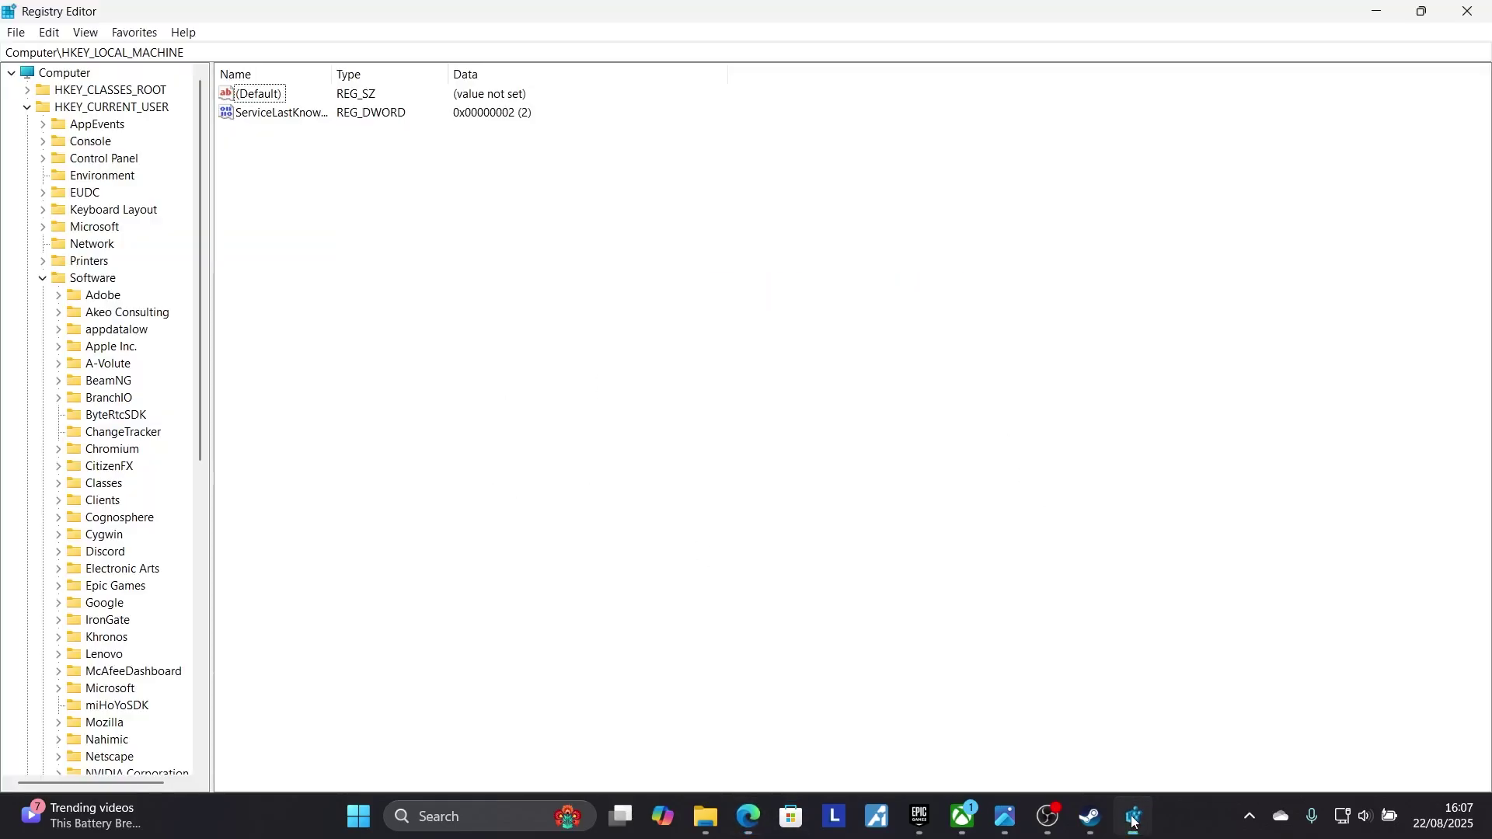
Step: Check the value pane's New menu without adding anything, then scroll the guide up to its launch-option tips
right_click(509, 309)
mouse_move(601, 316)
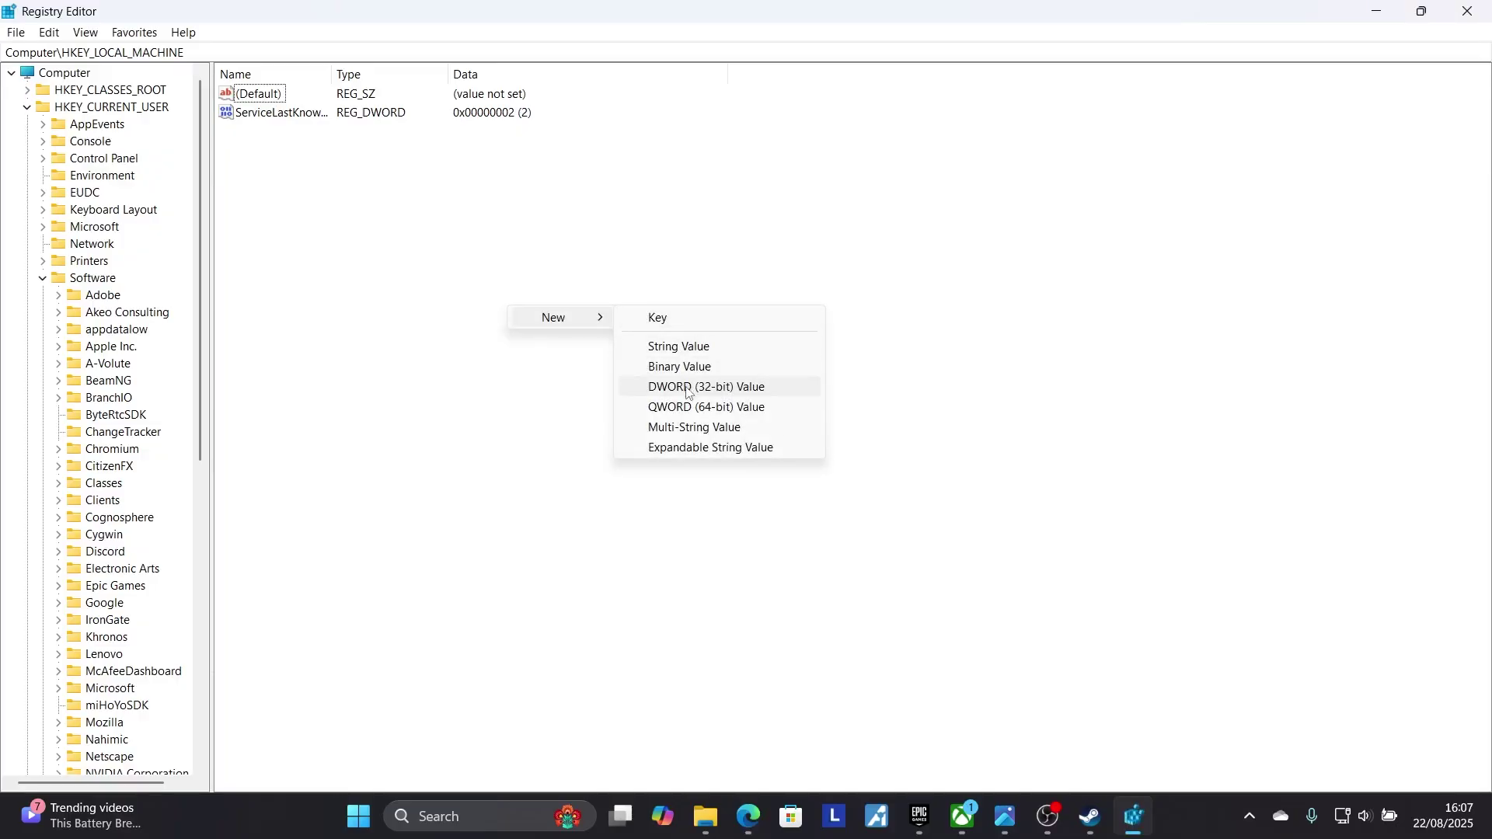
left_click(750, 816)
left_click(567, 428)
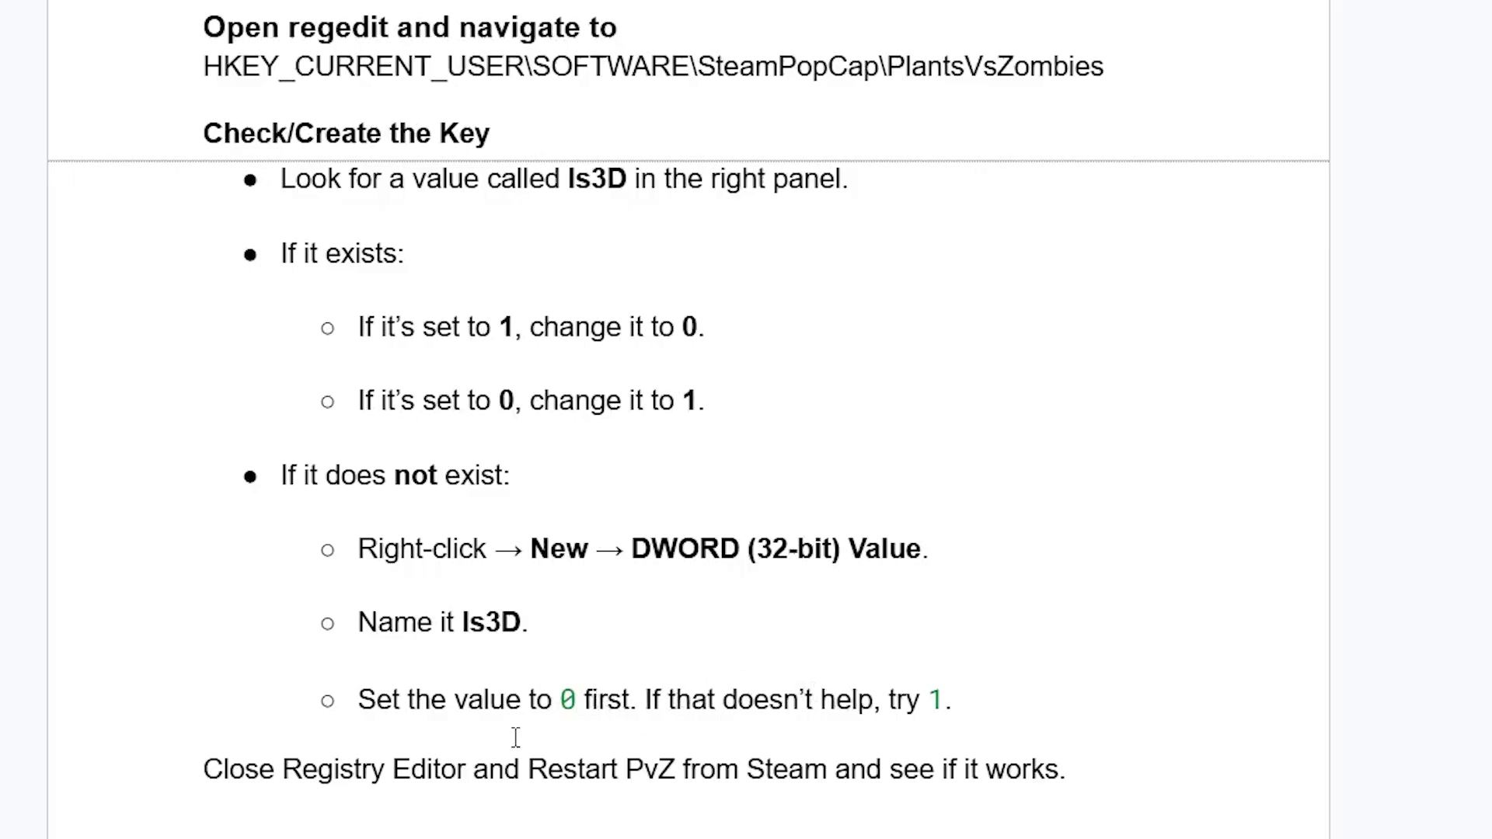
scroll(523, 735, "up", 5)
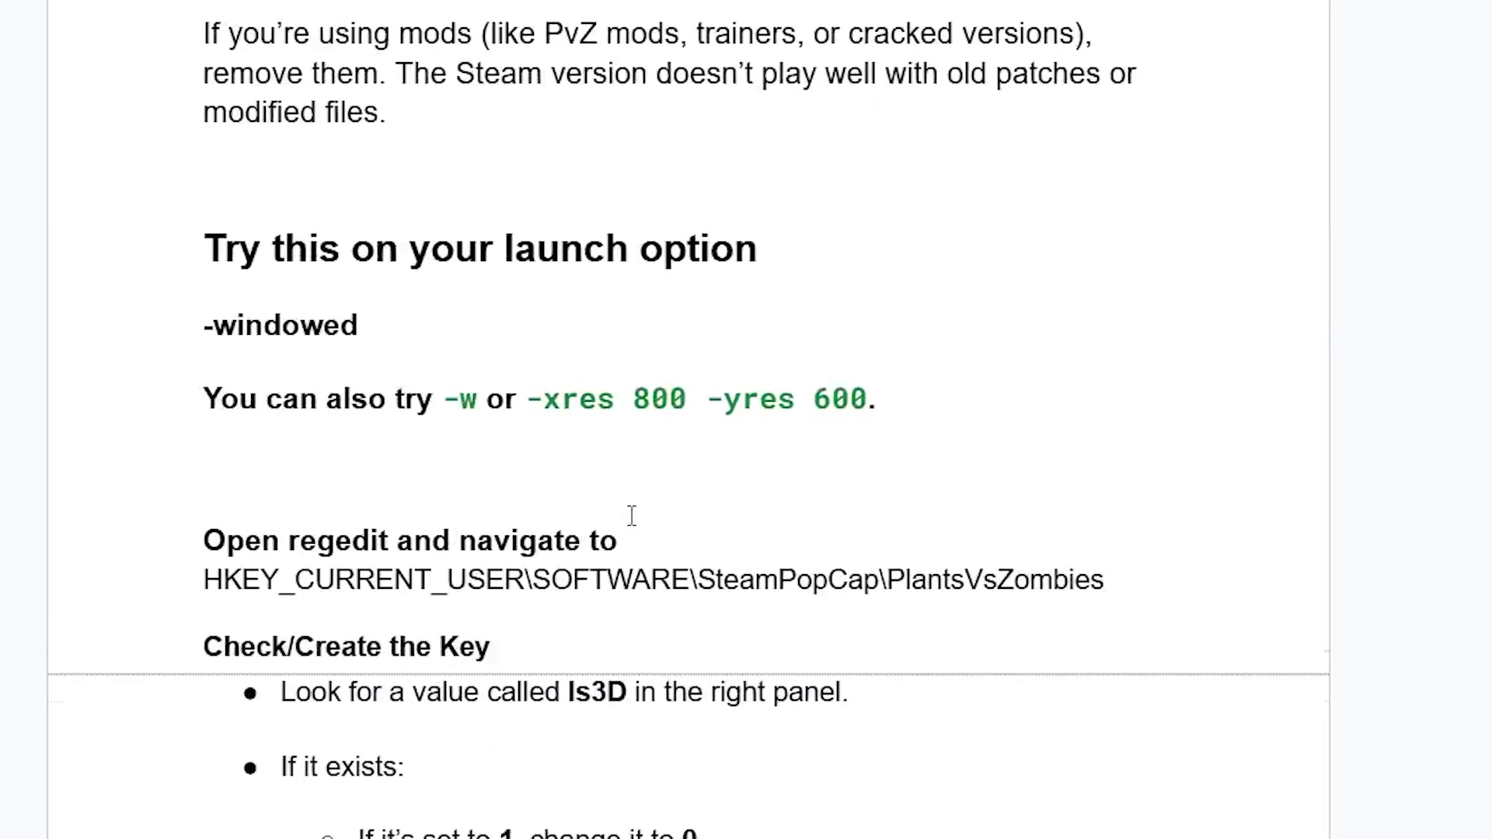